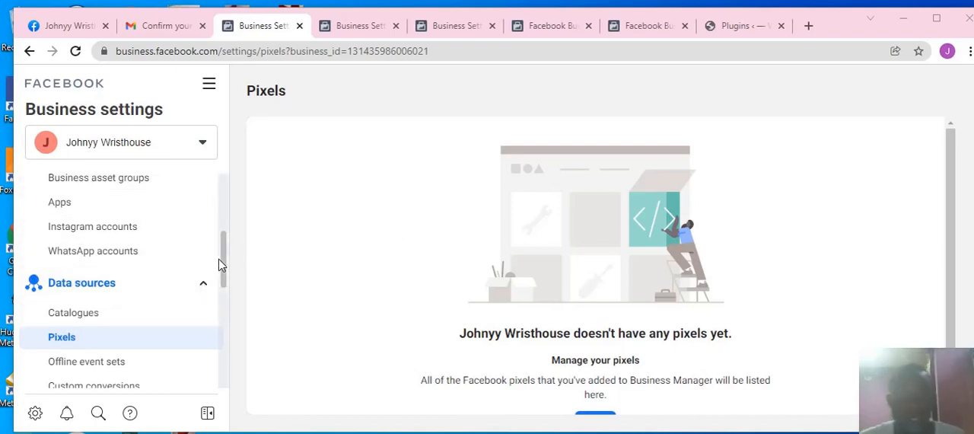
Step: Create a new pixel for the business, keeping the suggested pixel name and leaving the optional website URL empty
{"action": "scroll", "coordinate": [361, 246], "scroll_direction": "down", "scroll_amount": 1}
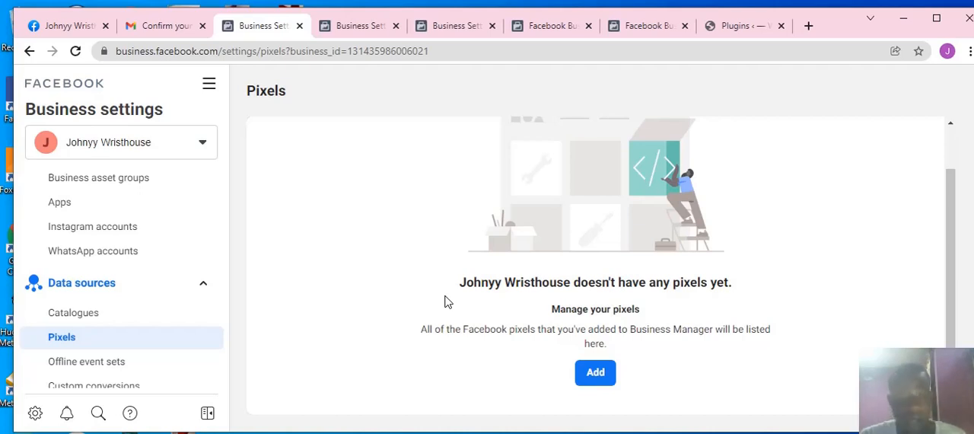
{"action": "left_click", "coordinate": [596, 375]}
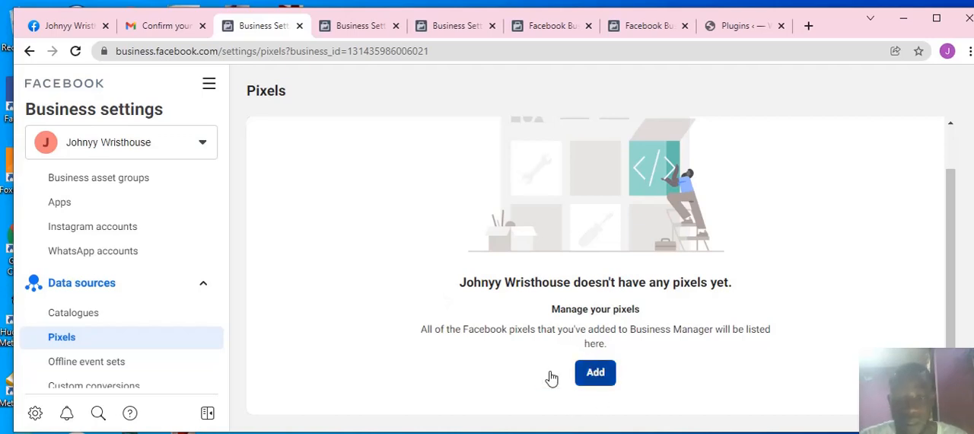
{"action": "left_click", "coordinate": [601, 379]}
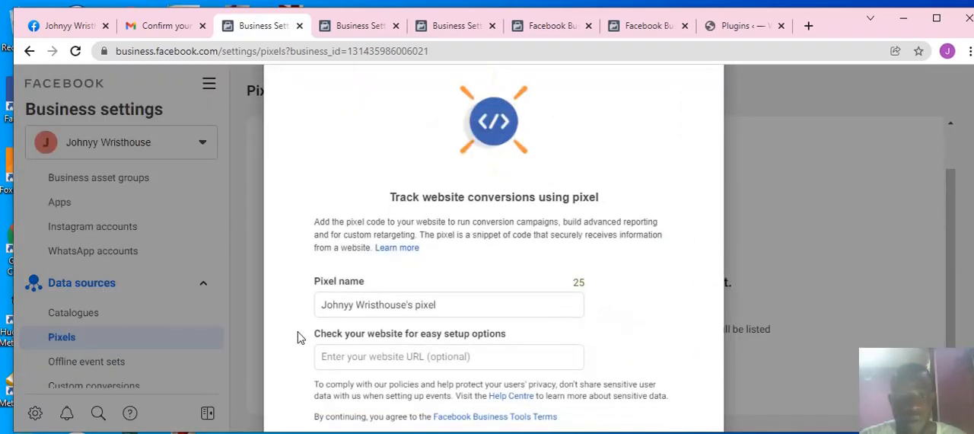
{"action": "scroll", "coordinate": [452, 306], "scroll_direction": "down", "scroll_amount": 2}
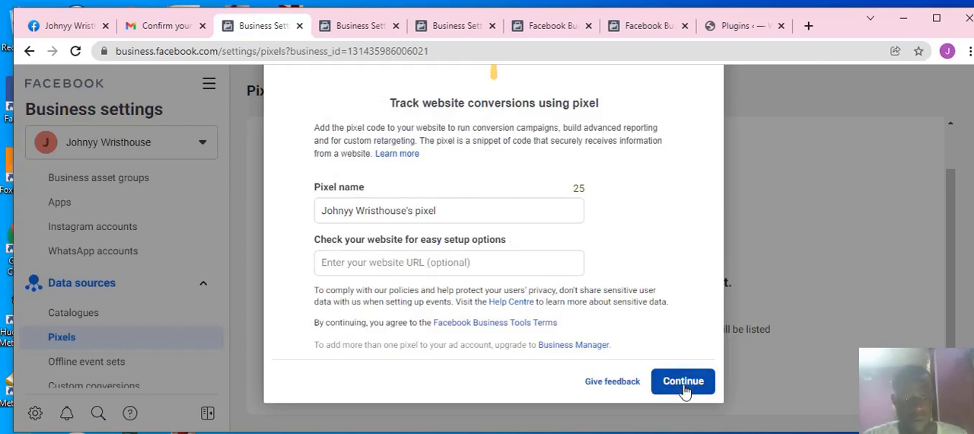
{"action": "left_click", "coordinate": [684, 382]}
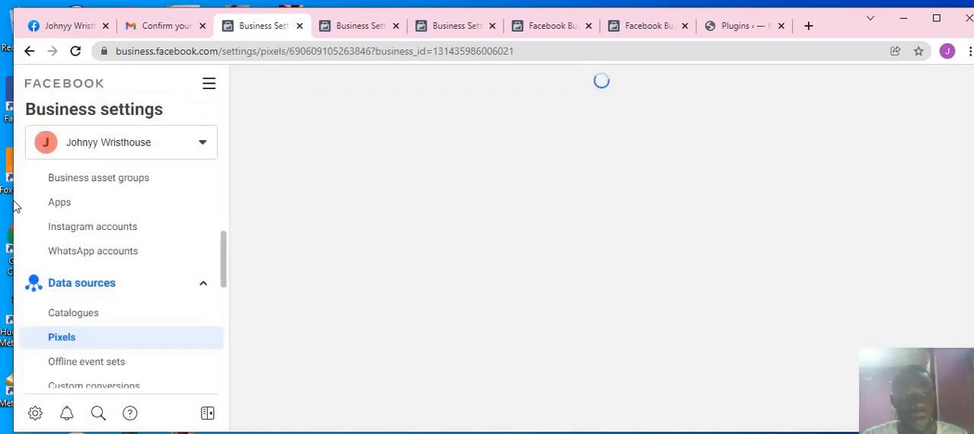
Step: Choose to set up the new pixel now instead of continuing to manage the business
{"action": "left_click_drag", "start_coordinate": [13, 201], "coordinate": [0, 205]}
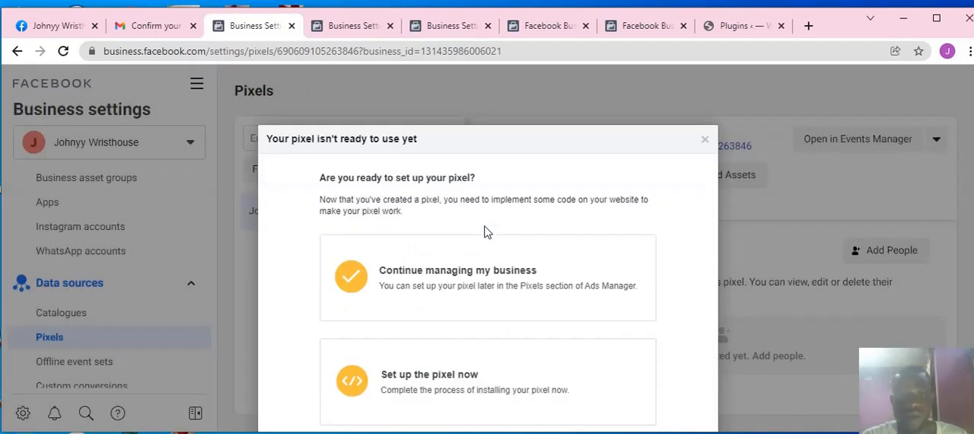
{"action": "scroll", "coordinate": [488, 232], "scroll_direction": "down", "scroll_amount": 2}
{"action": "scroll", "coordinate": [501, 218], "scroll_direction": "up", "scroll_amount": 1}
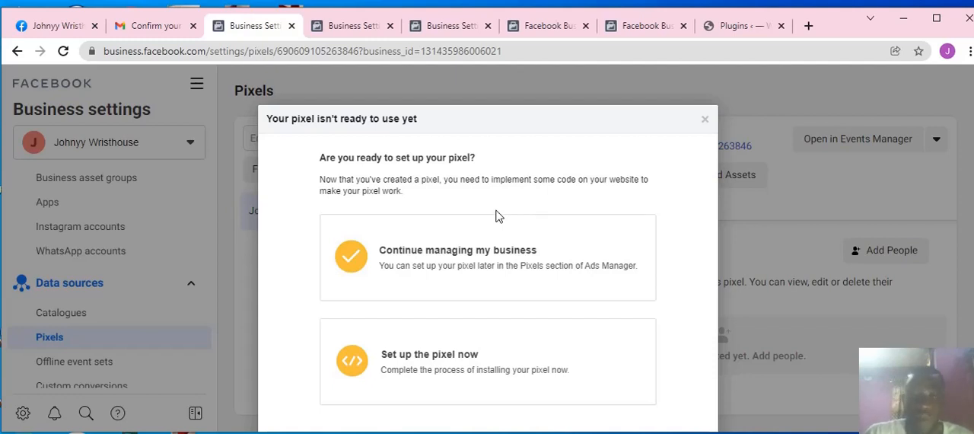
{"action": "scroll", "coordinate": [457, 214], "scroll_direction": "down", "scroll_amount": 1}
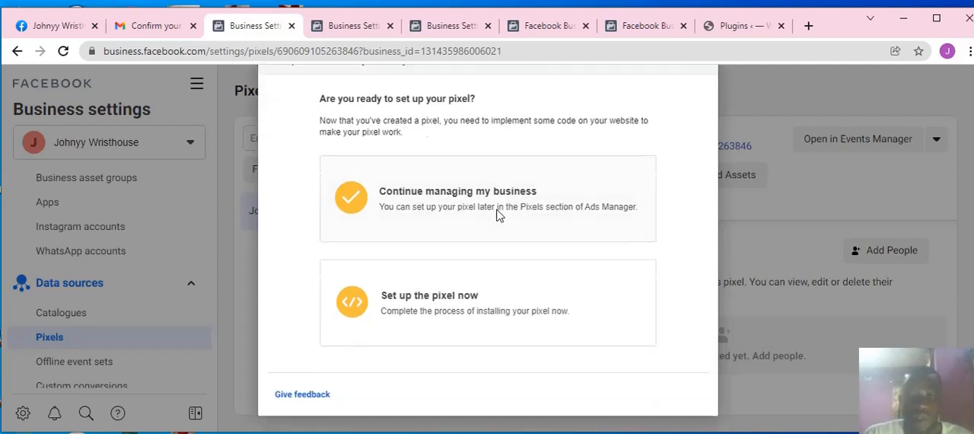
{"action": "left_click", "coordinate": [440, 294]}
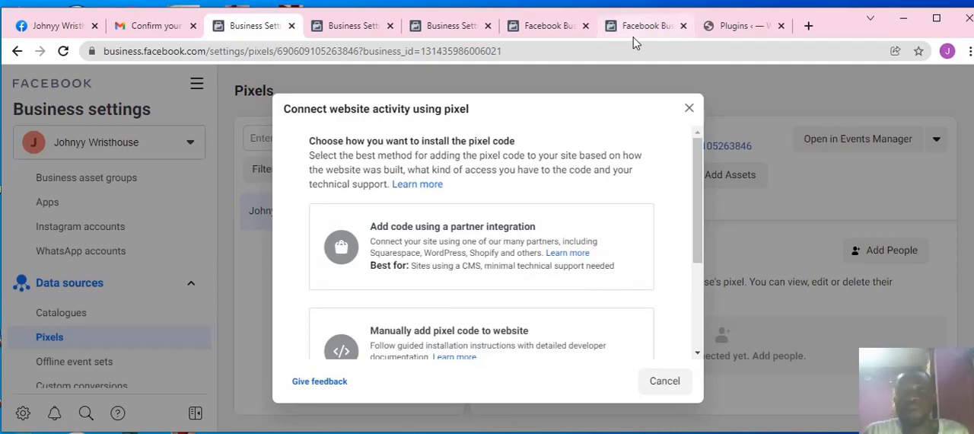
Step: Look at the installed plugins page of dynamicwatch.xyz in WordPress and return to the pixel installation options
{"action": "left_click", "coordinate": [712, 25]}
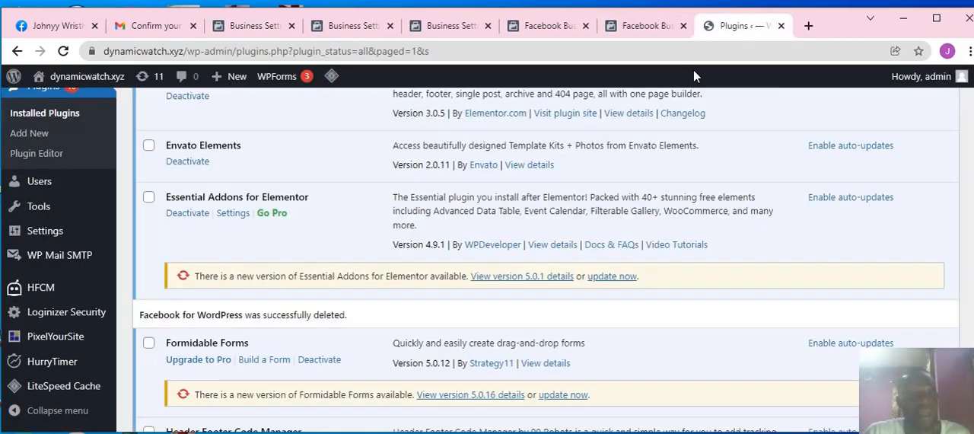
{"action": "left_click", "coordinate": [634, 35]}
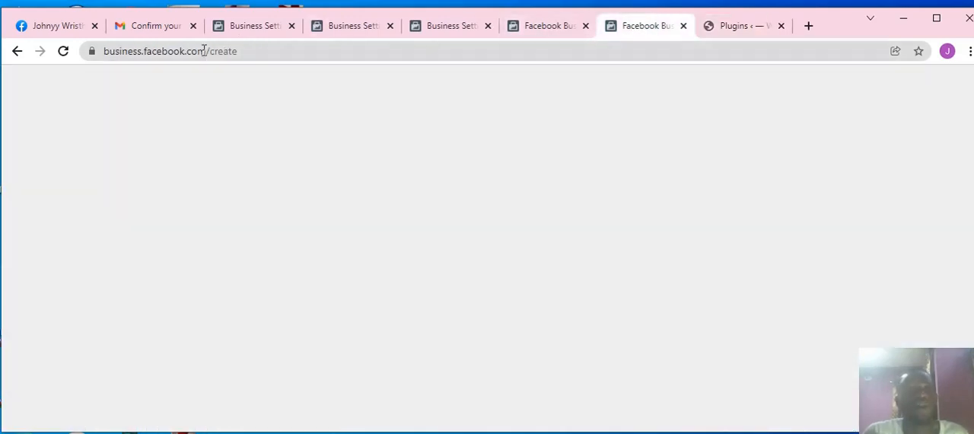
{"action": "left_click", "coordinate": [243, 33]}
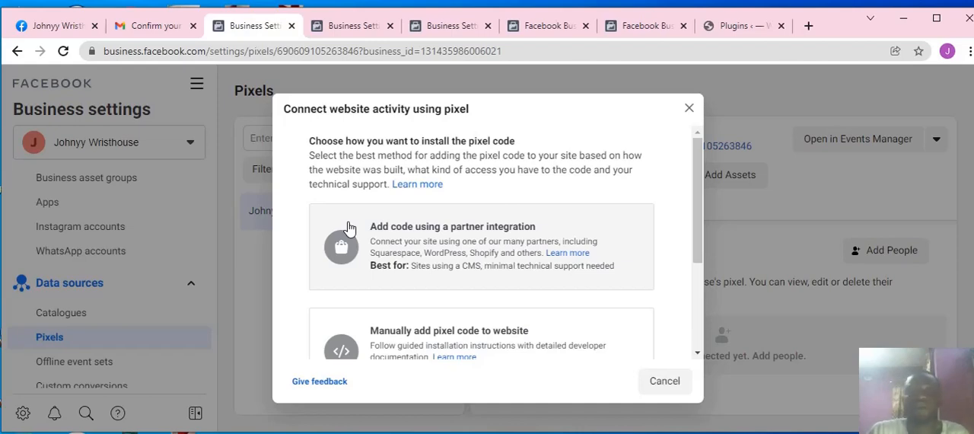
Step: Review the pixel installation methods and choose to add the code using a partner integration
{"action": "scroll", "coordinate": [504, 270], "scroll_direction": "down", "scroll_amount": 2}
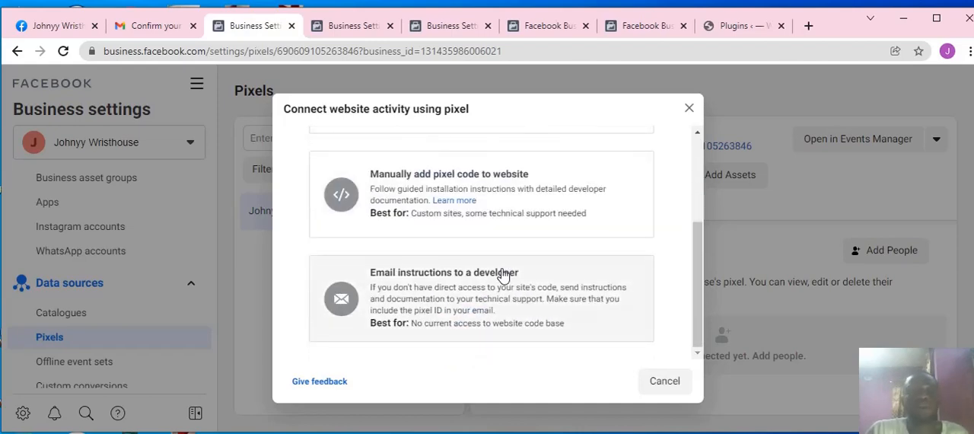
{"action": "scroll", "coordinate": [502, 274], "scroll_direction": "up", "scroll_amount": 1}
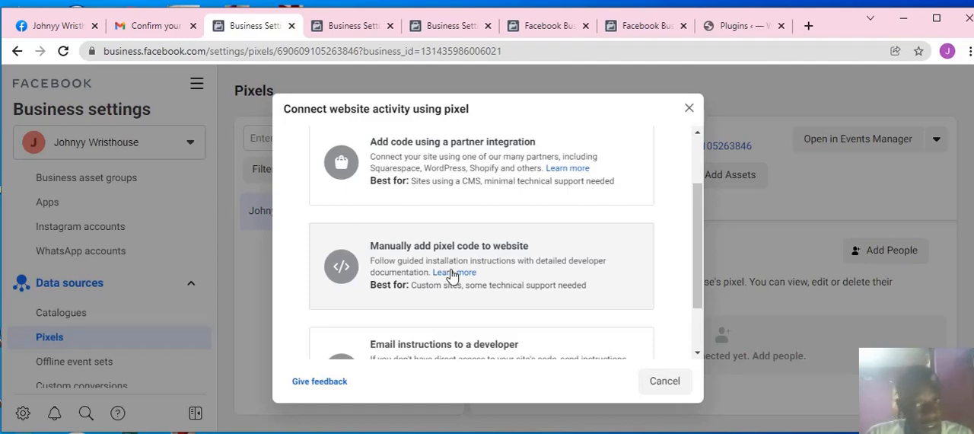
{"action": "scroll", "coordinate": [488, 206], "scroll_direction": "up", "scroll_amount": 1}
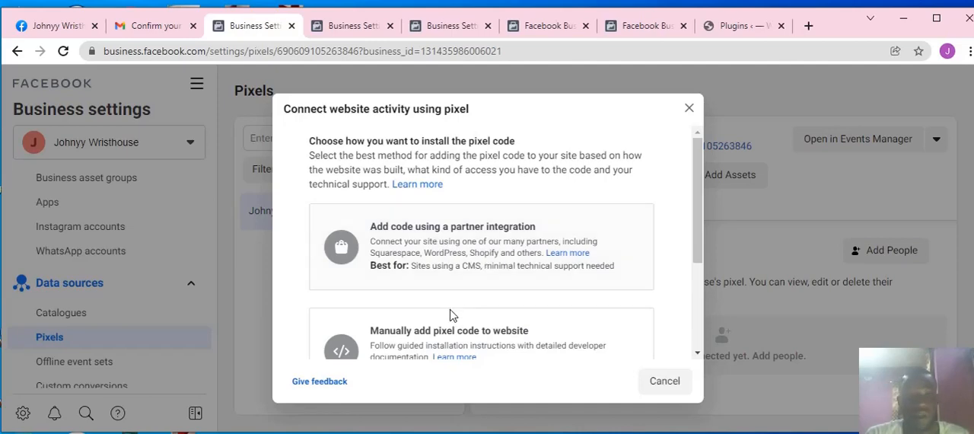
{"action": "scroll", "coordinate": [450, 315], "scroll_direction": "down", "scroll_amount": 2}
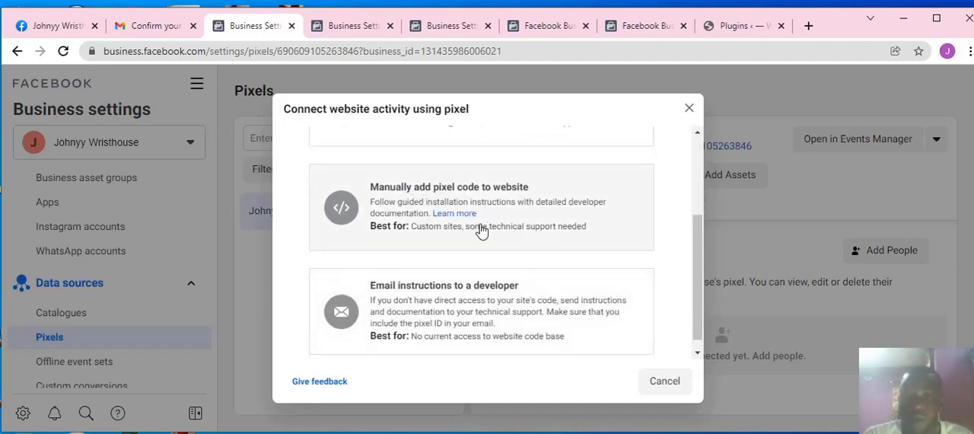
{"action": "scroll", "coordinate": [474, 270], "scroll_direction": "up", "scroll_amount": 2}
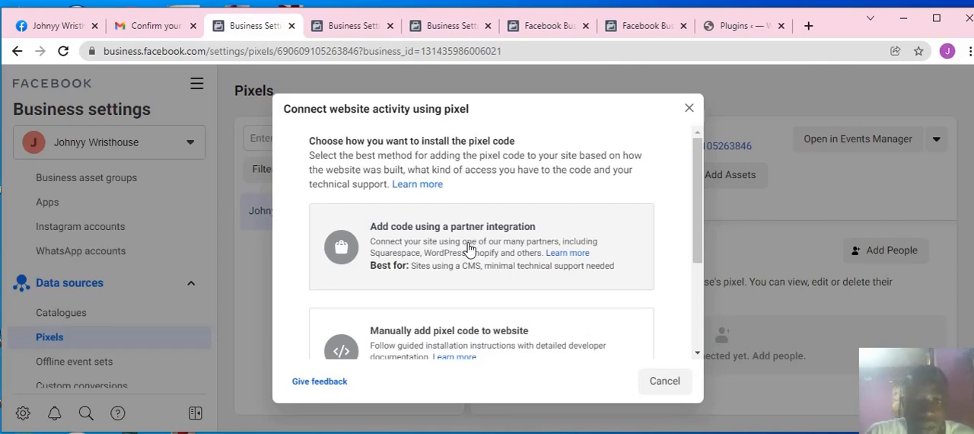
{"action": "left_click", "coordinate": [470, 249]}
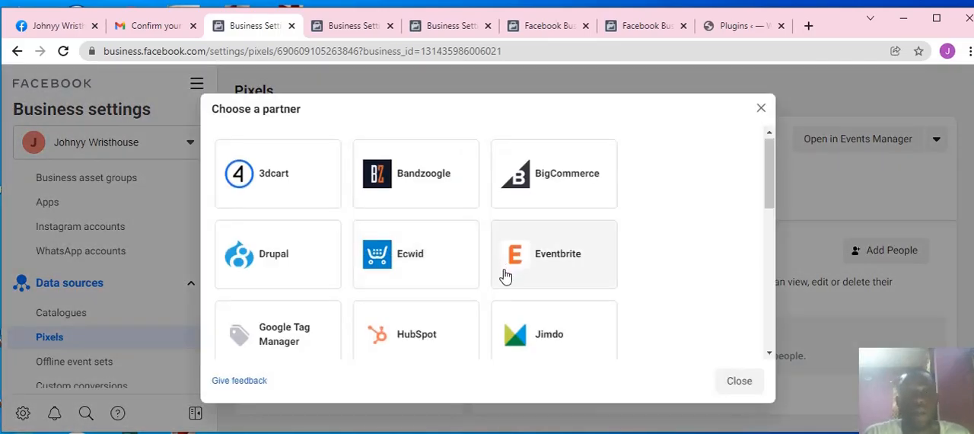
Step: Look through the available integration partners and choose WordPress as the partner for the pixel
{"action": "scroll", "coordinate": [505, 276], "scroll_direction": "down", "scroll_amount": 5}
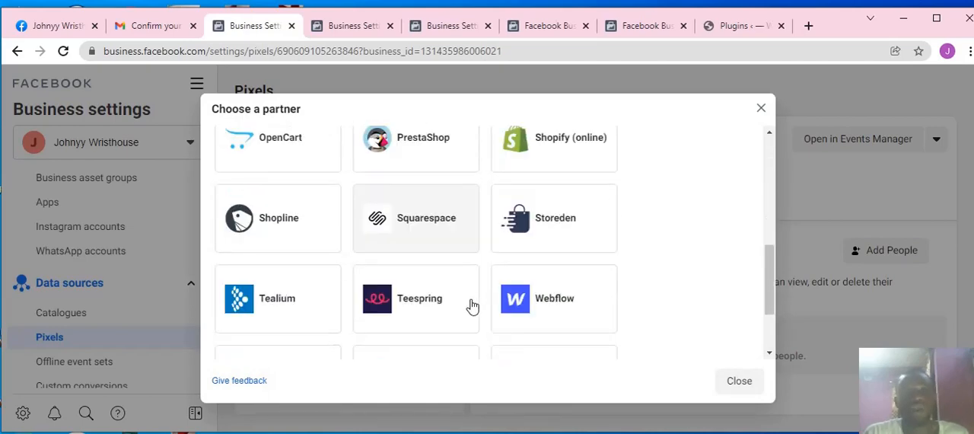
{"action": "scroll", "coordinate": [472, 306], "scroll_direction": "up", "scroll_amount": 3}
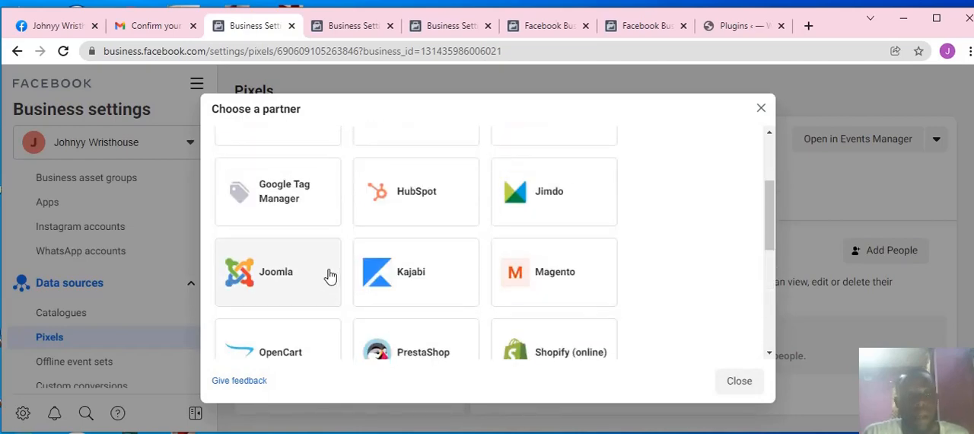
{"action": "scroll", "coordinate": [328, 239], "scroll_direction": "up", "scroll_amount": 2}
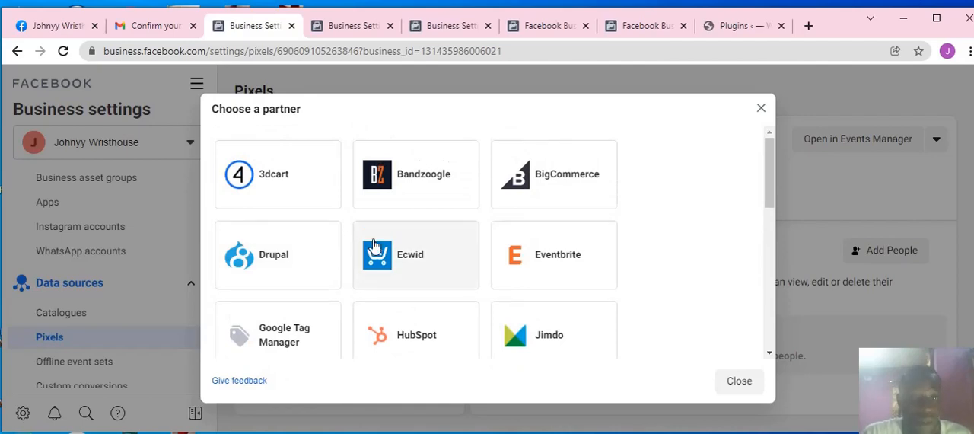
{"action": "scroll", "coordinate": [374, 244], "scroll_direction": "down", "scroll_amount": 2}
{"action": "scroll", "coordinate": [402, 239], "scroll_direction": "up", "scroll_amount": 2}
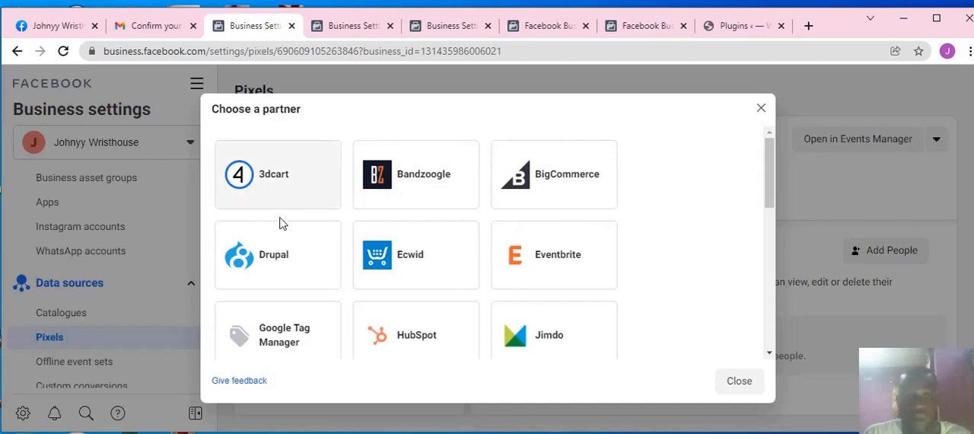
{"action": "scroll", "coordinate": [411, 229], "scroll_direction": "down", "scroll_amount": 4}
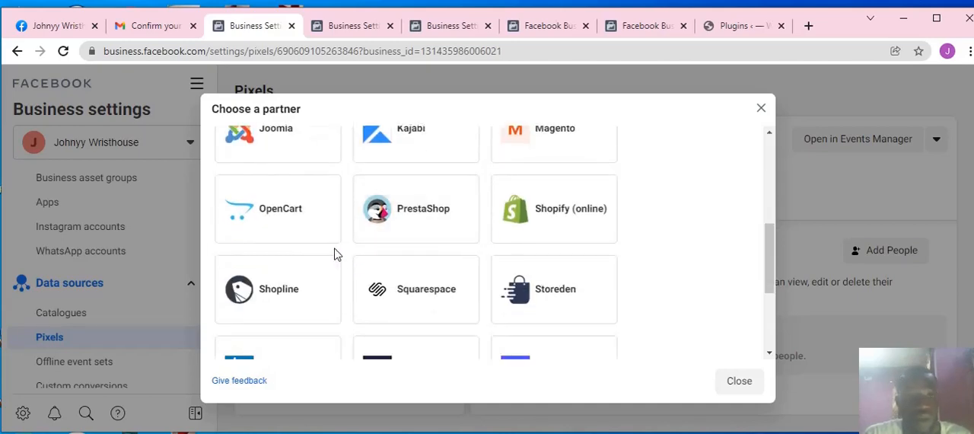
{"action": "scroll", "coordinate": [336, 253], "scroll_direction": "down", "scroll_amount": 2}
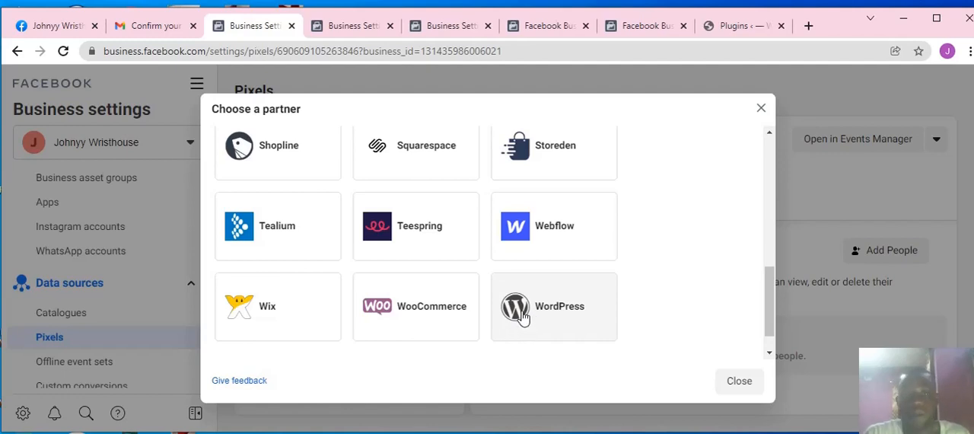
{"action": "left_click", "coordinate": [523, 314]}
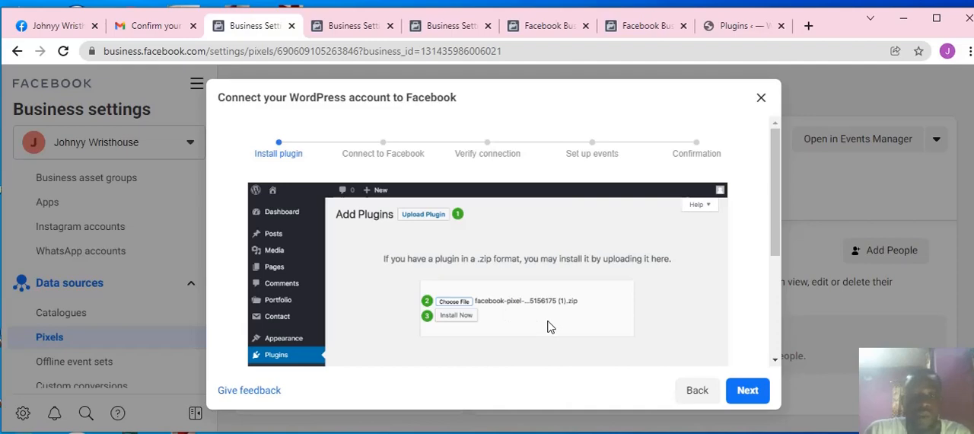
Step: Read the plugin installation instructions and advance the WordPress connection setup to the Connect to Facebook stage
{"action": "scroll", "coordinate": [551, 328], "scroll_direction": "down", "scroll_amount": 4}
{"action": "scroll", "coordinate": [481, 234], "scroll_direction": "up", "scroll_amount": 3}
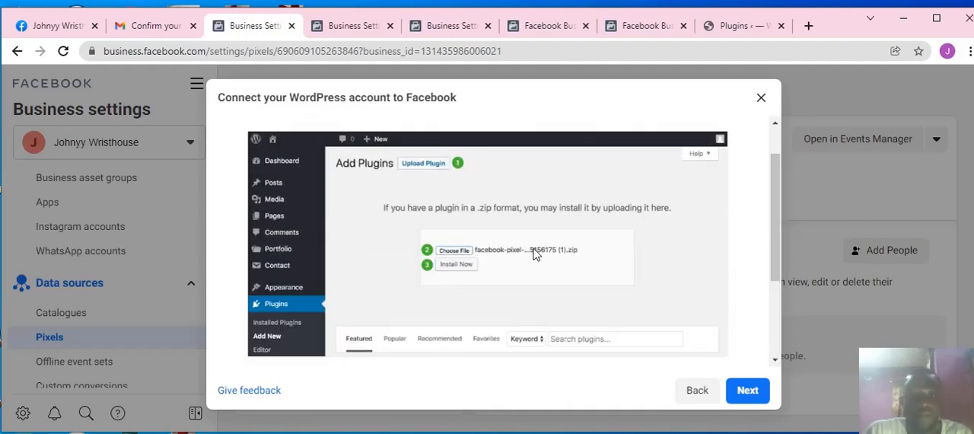
{"action": "scroll", "coordinate": [583, 274], "scroll_direction": "down", "scroll_amount": 2}
{"action": "scroll", "coordinate": [525, 280], "scroll_direction": "down", "scroll_amount": 2}
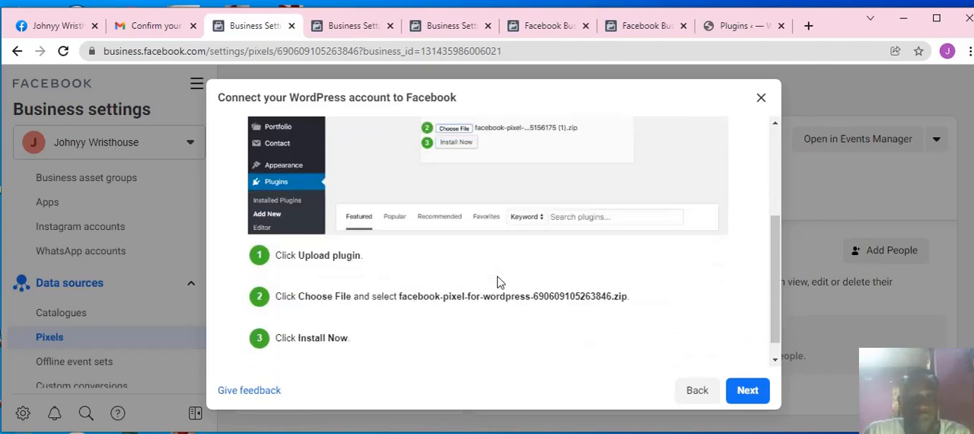
{"action": "left_click", "coordinate": [748, 390]}
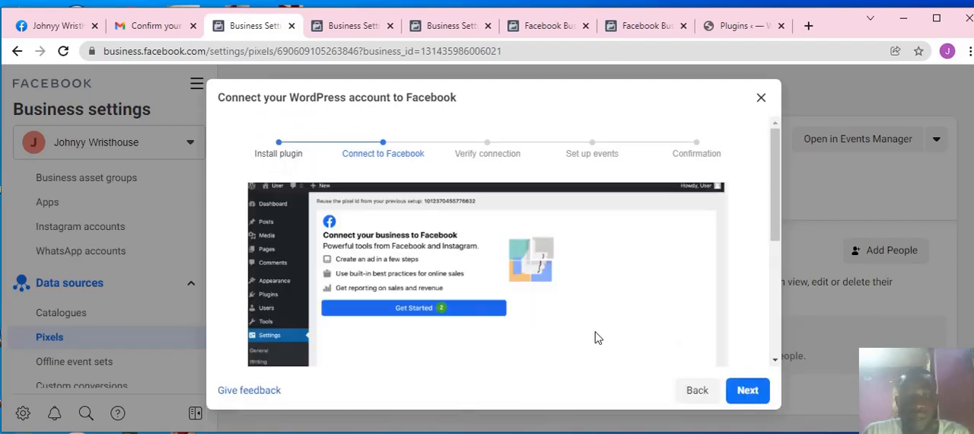
{"action": "scroll", "coordinate": [539, 330], "scroll_direction": "down", "scroll_amount": 2}
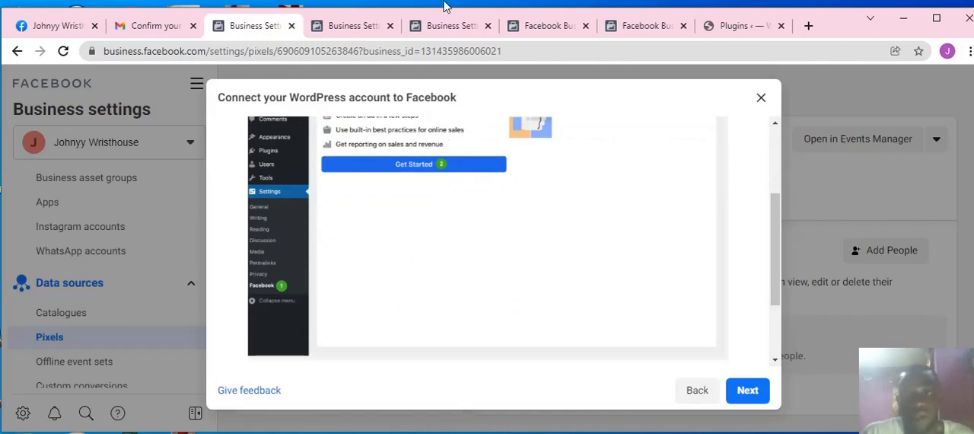
Step: Switch to the dynamicwatch.xyz WordPress admin and open the Add Plugins page at its upload and search options
{"action": "left_click", "coordinate": [720, 29]}
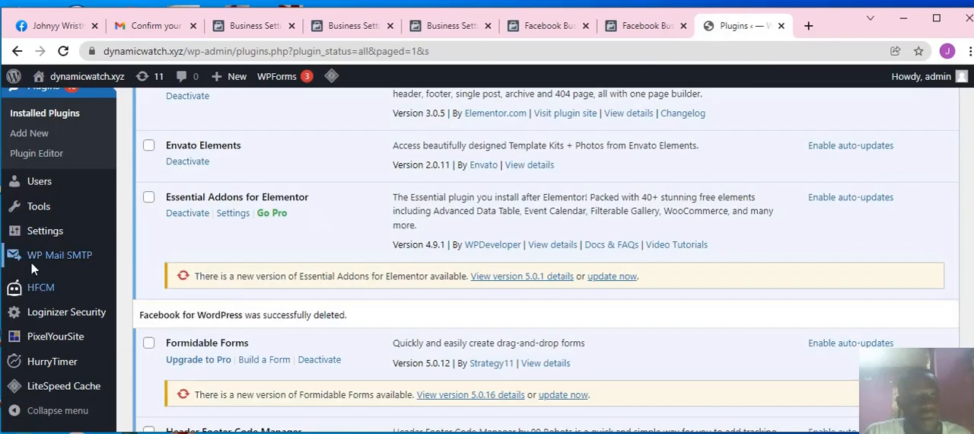
{"action": "scroll", "coordinate": [46, 335], "scroll_direction": "down", "scroll_amount": 2}
{"action": "scroll", "coordinate": [53, 320], "scroll_direction": "up", "scroll_amount": 3}
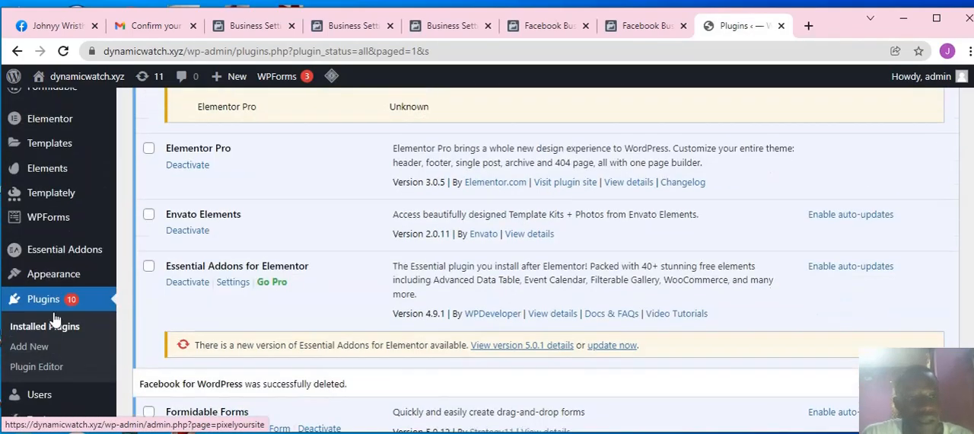
{"action": "left_click", "coordinate": [187, 233]}
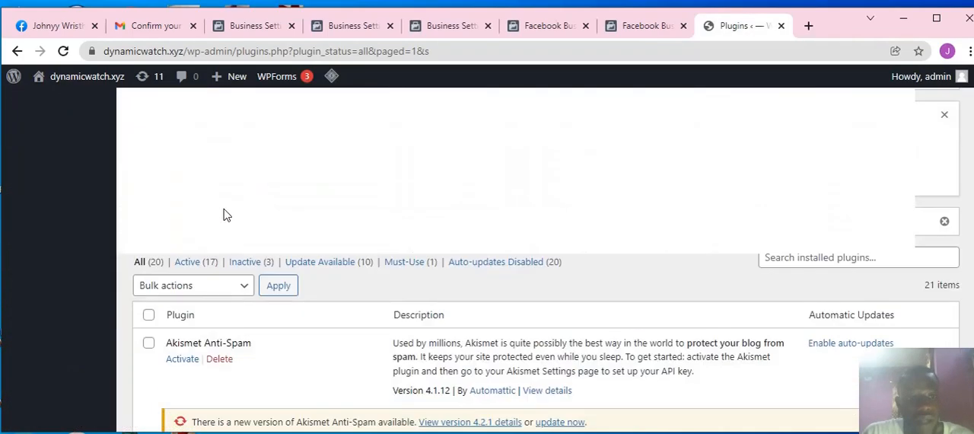
{"action": "scroll", "coordinate": [259, 217], "scroll_direction": "up", "scroll_amount": 5}
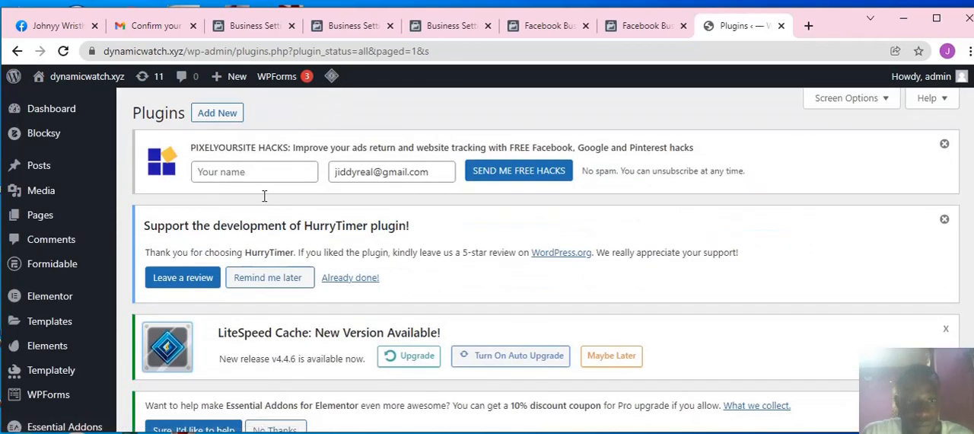
{"action": "left_click", "coordinate": [211, 120]}
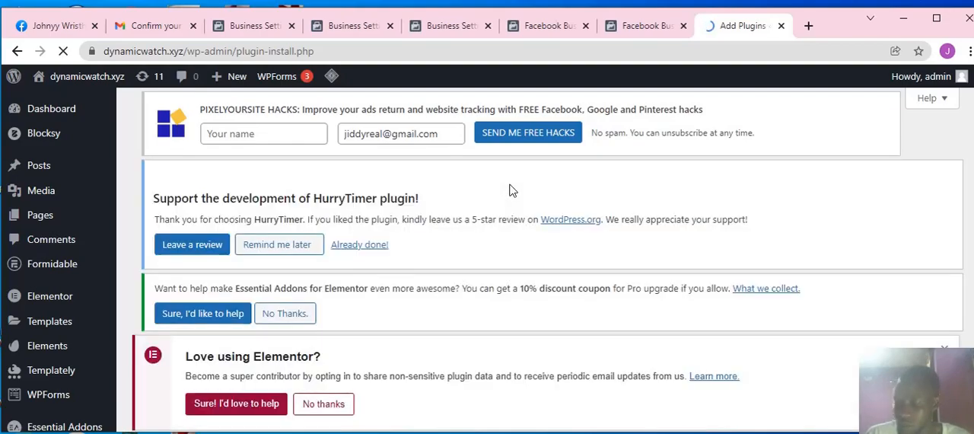
{"action": "scroll", "coordinate": [624, 272], "scroll_direction": "down", "scroll_amount": 3}
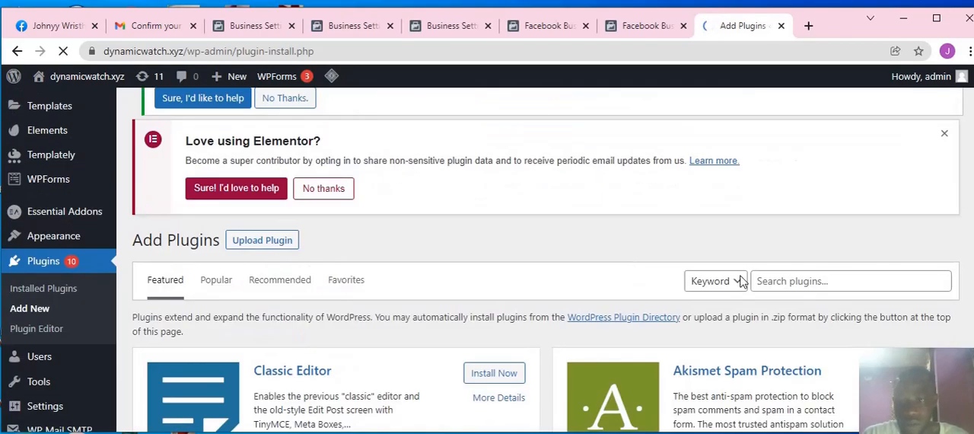
Step: Search the available plugins for "facebook for busines" and look at the search results
{"action": "left_click", "coordinate": [780, 281]}
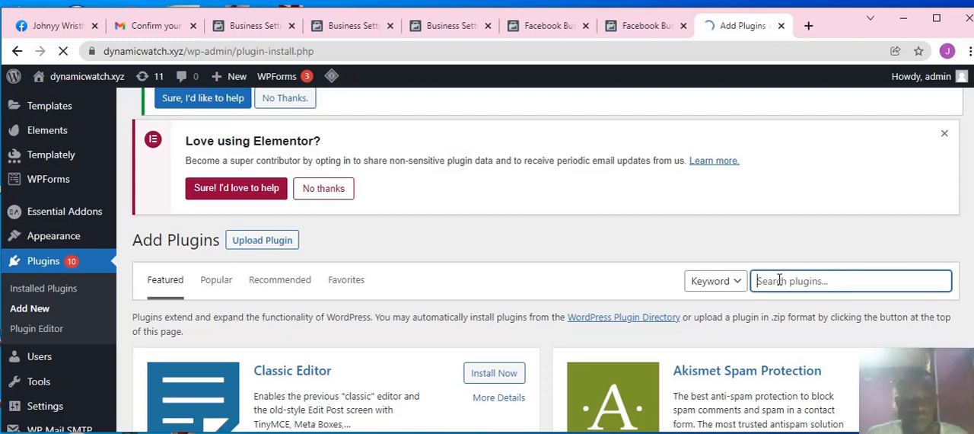
{"action": "type", "text": "facebokk"}
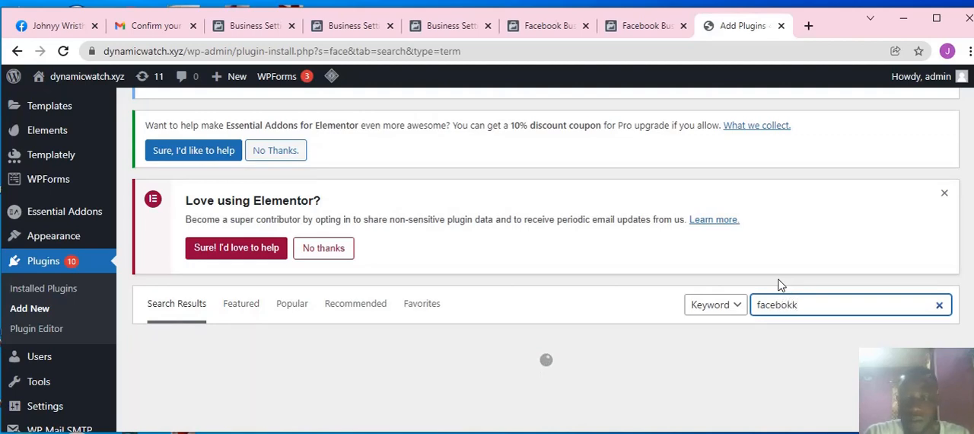
{"action": "key", "text": "BackSpace"}
{"action": "key", "text": "BackSpace"}
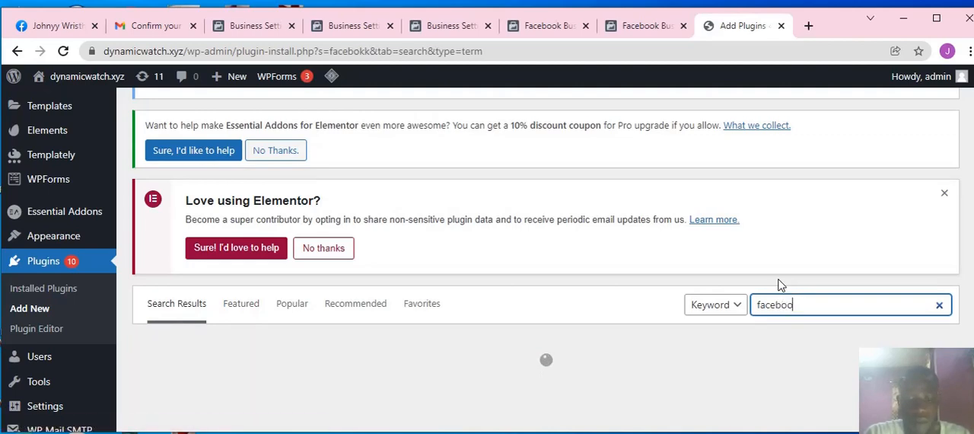
{"action": "type", "text": "ok for busines"}
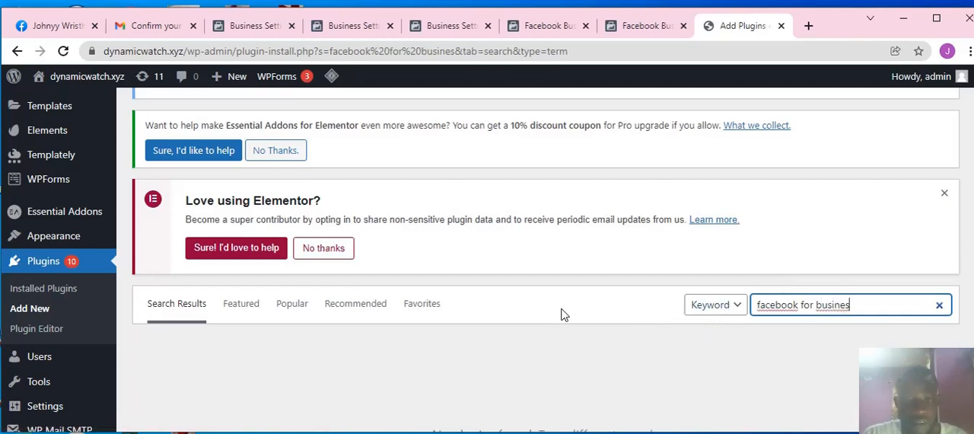
{"action": "scroll", "coordinate": [528, 339], "scroll_direction": "down", "scroll_amount": 1}
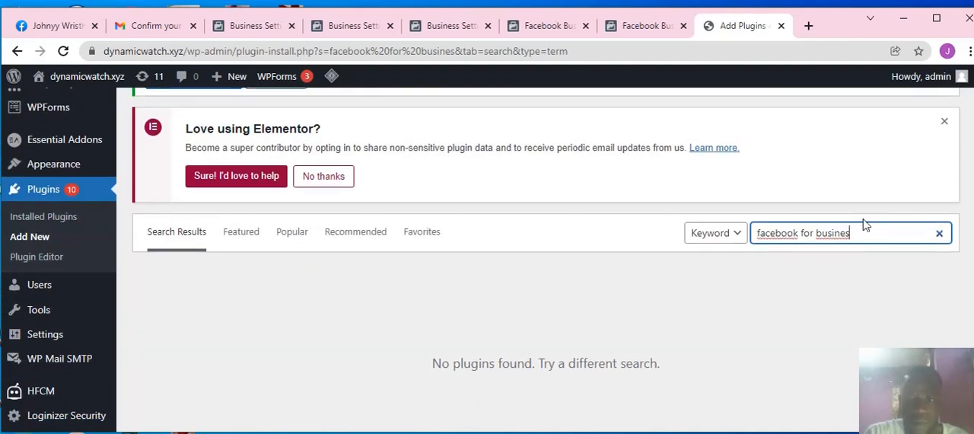
Step: Shorten the plugin search to "facebook" and install and activate the Facebook for WordPress plugin
{"action": "key", "text": "BackSpace"}
{"action": "key", "text": "BackSpace"}
{"action": "key", "text": "BackSpace"}
{"action": "key", "text": "BackSpace"}
{"action": "key", "text": "BackSpace"}
{"action": "key", "text": "BackSpace"}
{"action": "key", "text": "BackSpace"}
{"action": "key", "text": "BackSpace"}
{"action": "key", "text": "BackSpace"}
{"action": "key", "text": "BackSpace"}
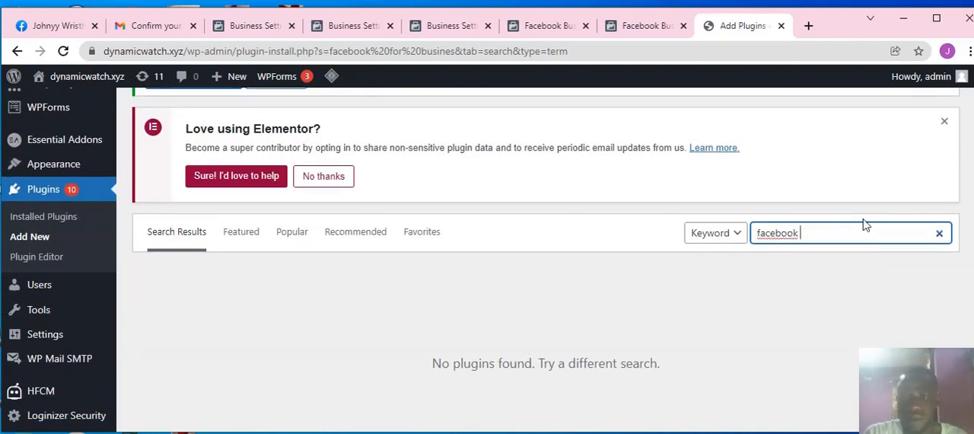
{"action": "key", "text": "BackSpace"}
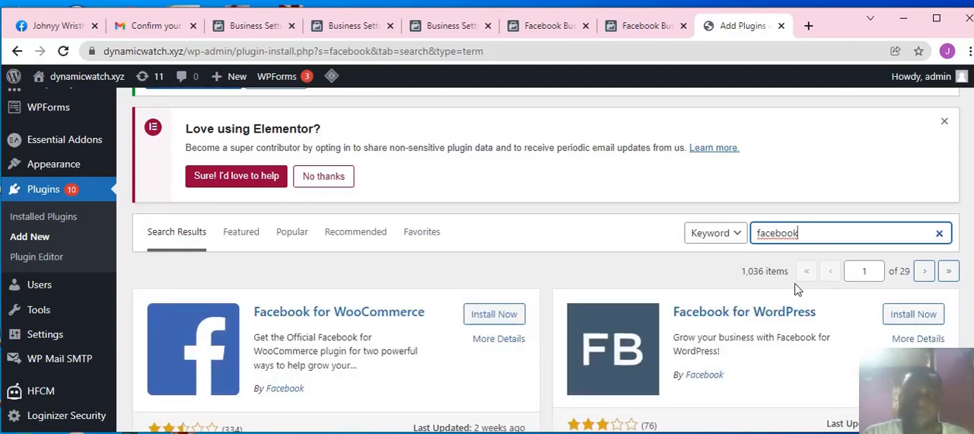
{"action": "mouse_move", "coordinate": [102, 295]}
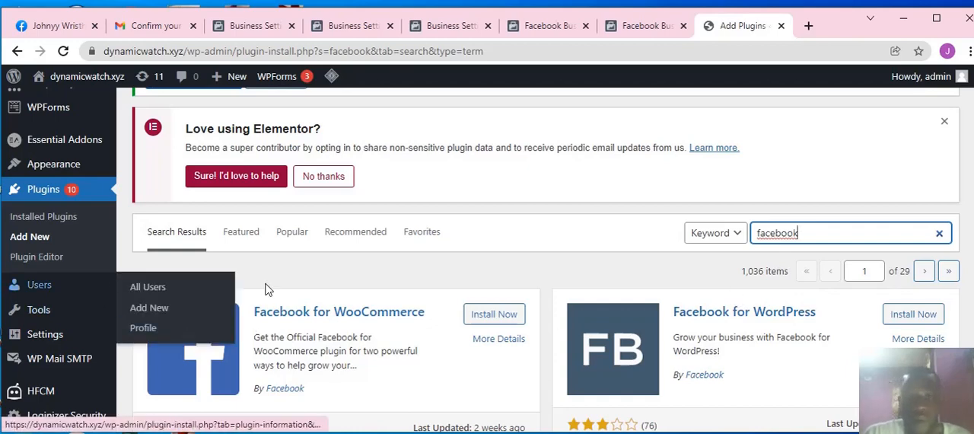
{"action": "left_click", "coordinate": [916, 319]}
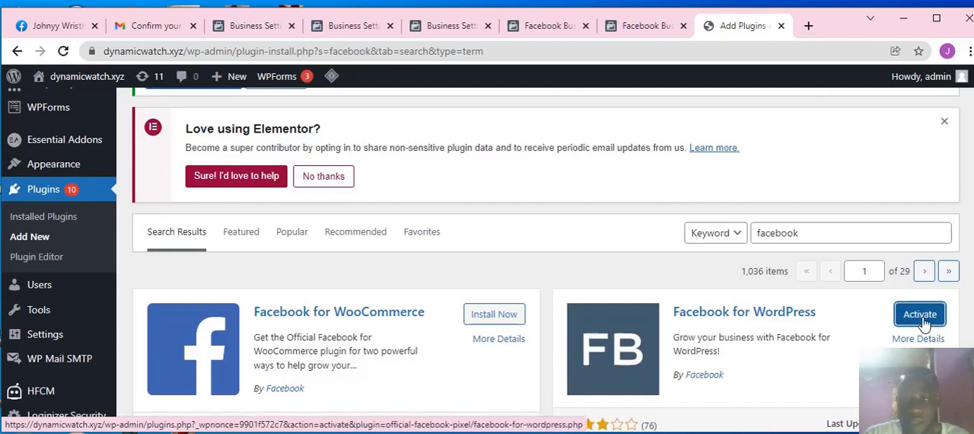
{"action": "left_click", "coordinate": [923, 319]}
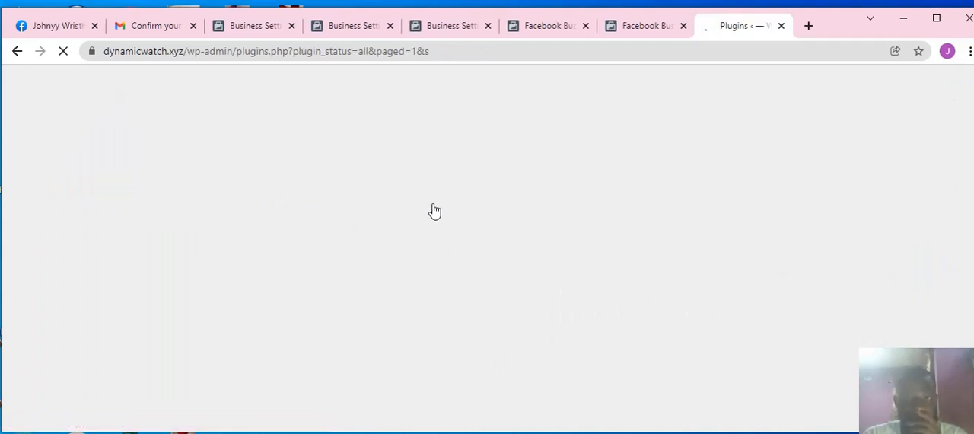
Step: Open the Facebook plugin's options page from the WordPress site settings
{"action": "scroll", "coordinate": [52, 230], "scroll_direction": "down", "scroll_amount": 2}
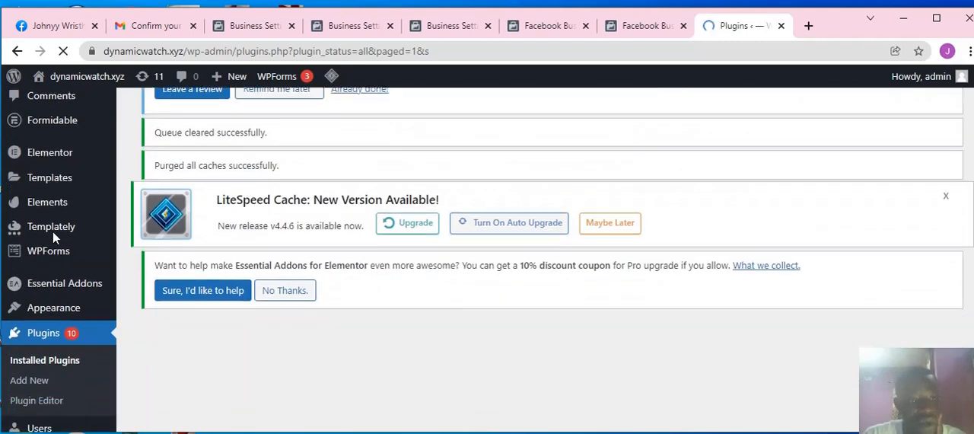
{"action": "scroll", "coordinate": [52, 231], "scroll_direction": "down", "scroll_amount": 3}
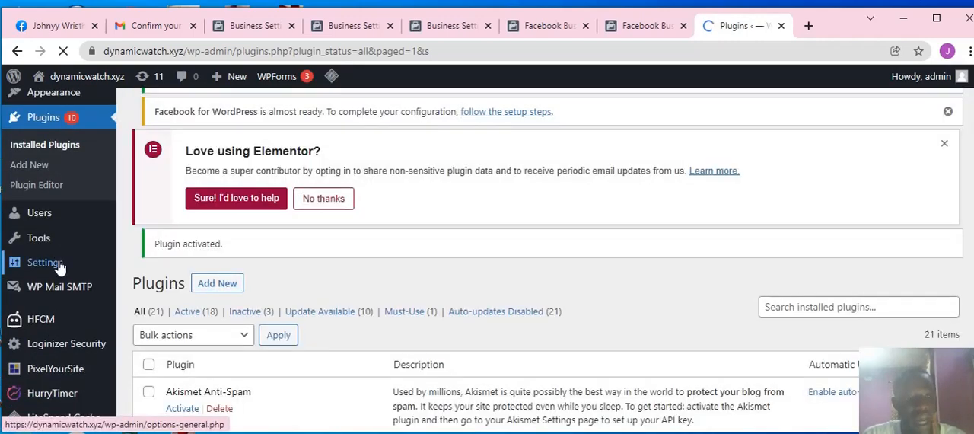
{"action": "mouse_move", "coordinate": [60, 266]}
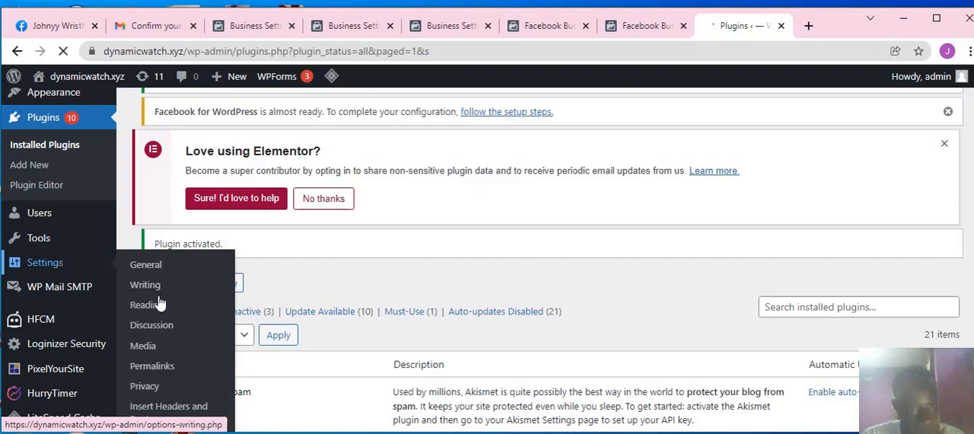
{"action": "scroll", "coordinate": [160, 303], "scroll_direction": "down", "scroll_amount": 1}
{"action": "scroll", "coordinate": [160, 303], "scroll_direction": "down", "scroll_amount": 1}
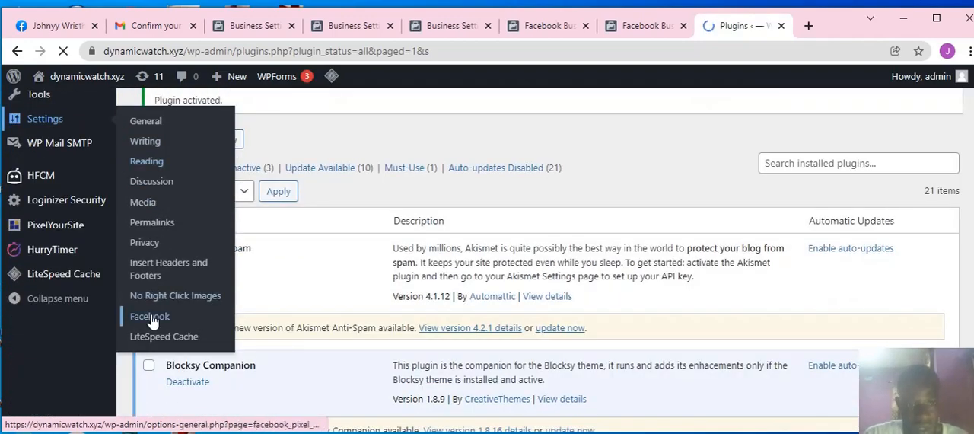
{"action": "left_click", "coordinate": [166, 323]}
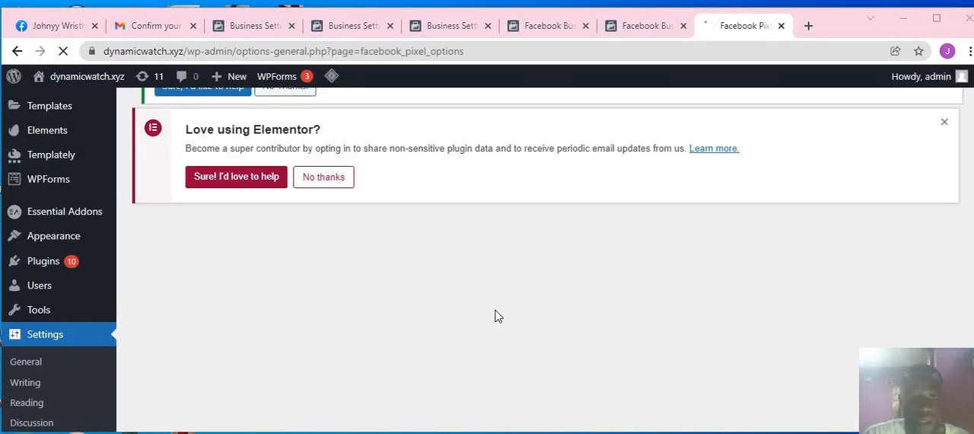
{"action": "scroll", "coordinate": [396, 265], "scroll_direction": "down", "scroll_amount": 4}
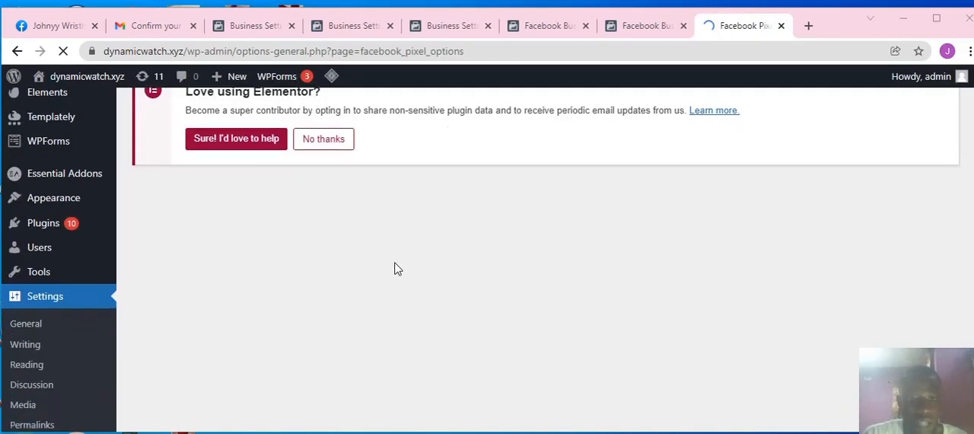
{"action": "scroll", "coordinate": [382, 279], "scroll_direction": "up", "scroll_amount": 7}
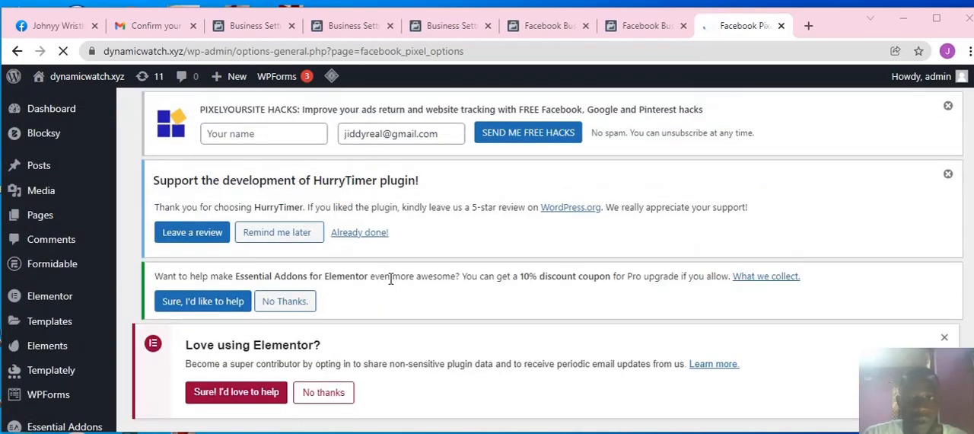
{"action": "scroll", "coordinate": [384, 285], "scroll_direction": "down", "scroll_amount": 6}
{"action": "scroll", "coordinate": [386, 284], "scroll_direction": "down", "scroll_amount": 1}
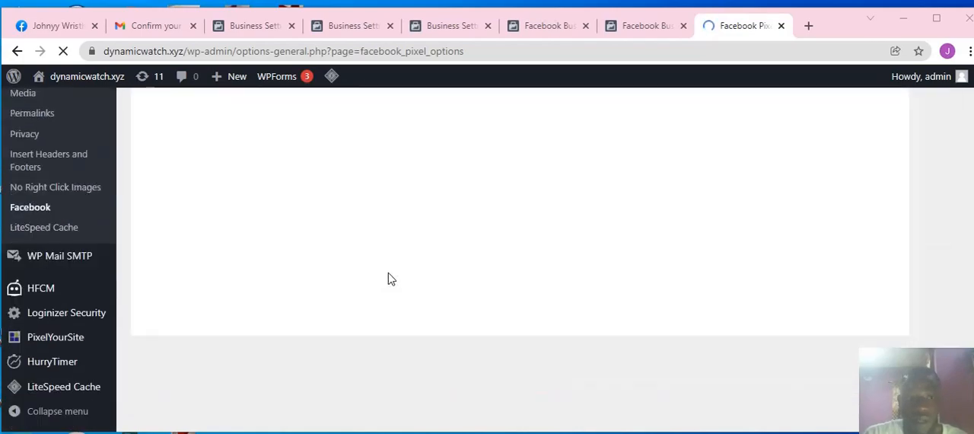
{"action": "scroll", "coordinate": [385, 277], "scroll_direction": "up", "scroll_amount": 5}
{"action": "scroll", "coordinate": [384, 278], "scroll_direction": "down", "scroll_amount": 1}
{"action": "scroll", "coordinate": [385, 277], "scroll_direction": "down", "scroll_amount": 3}
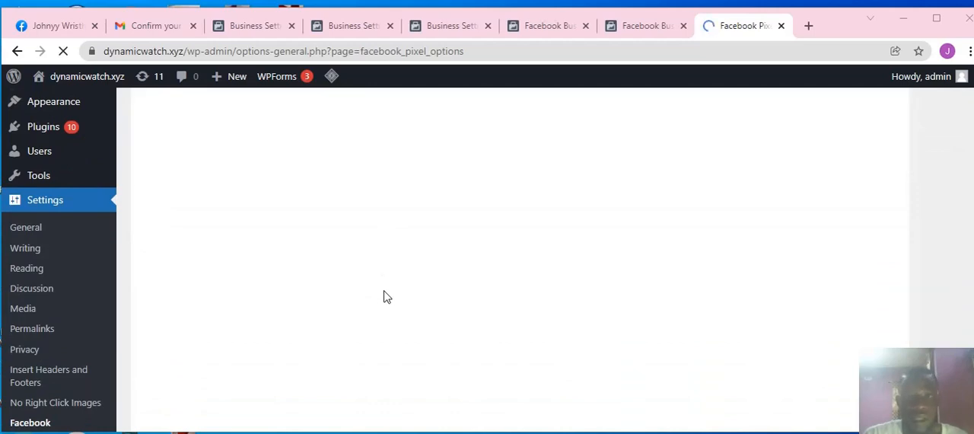
{"action": "scroll", "coordinate": [385, 296], "scroll_direction": "up", "scroll_amount": 3}
{"action": "scroll", "coordinate": [385, 296], "scroll_direction": "down", "scroll_amount": 1}
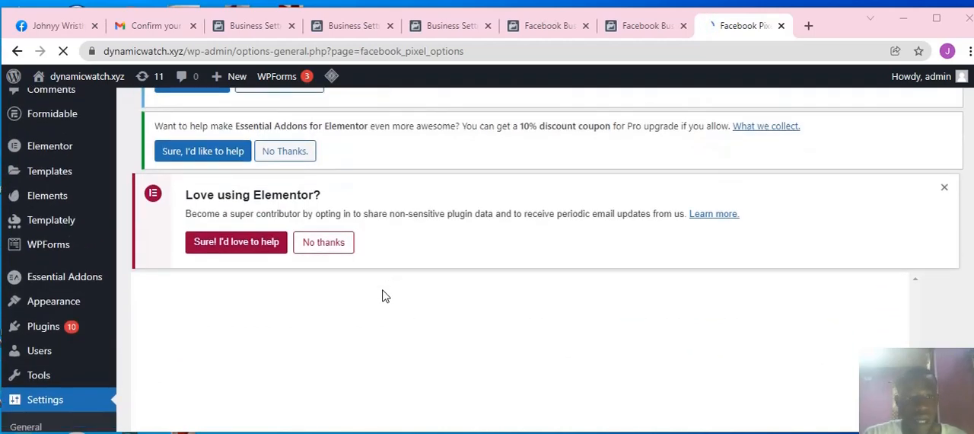
{"action": "scroll", "coordinate": [385, 297], "scroll_direction": "down", "scroll_amount": 3}
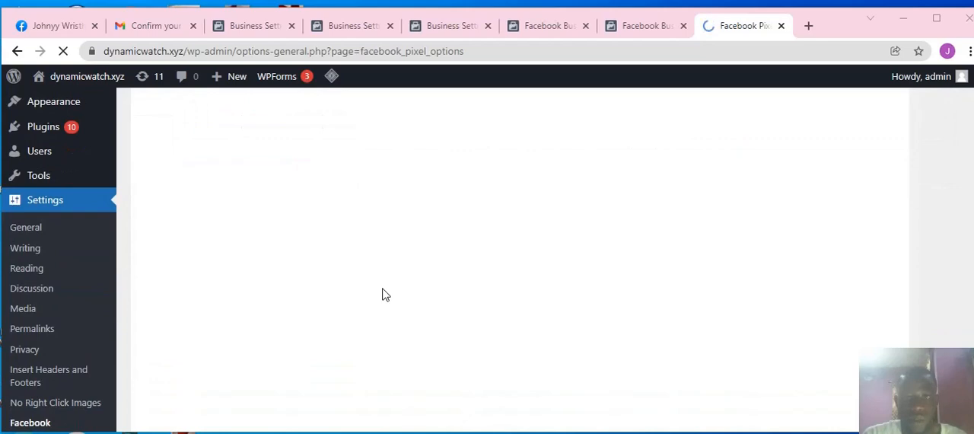
{"action": "scroll", "coordinate": [385, 294], "scroll_direction": "up", "scroll_amount": 1}
{"action": "scroll", "coordinate": [385, 295], "scroll_direction": "down", "scroll_amount": 1}
{"action": "scroll", "coordinate": [373, 286], "scroll_direction": "up", "scroll_amount": 1}
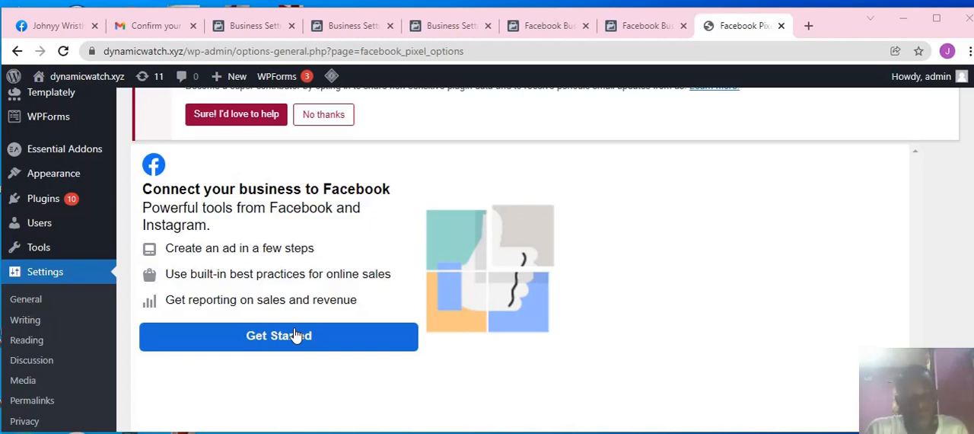
Step: Check the connection instructions in Business settings and start connecting the business to Facebook from the WordPress plugin page
{"action": "left_click", "coordinate": [259, 26]}
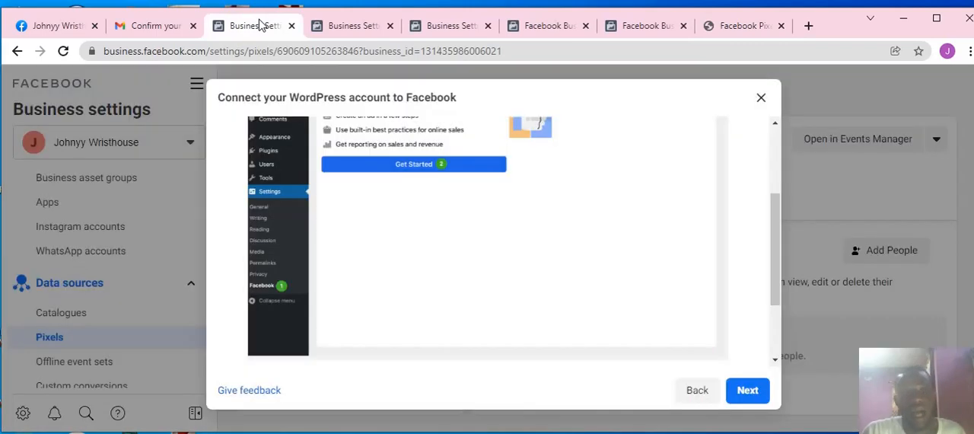
{"action": "left_click", "coordinate": [742, 27]}
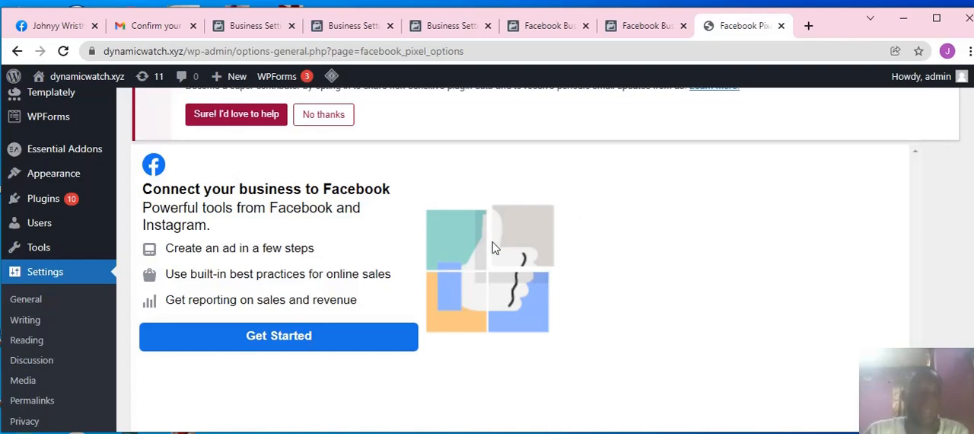
{"action": "left_click", "coordinate": [311, 347]}
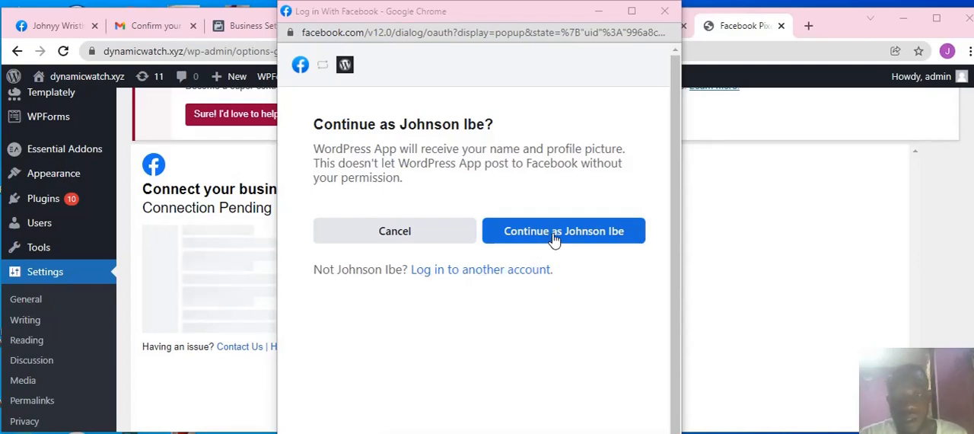
Step: Continue with the signed-in Facebook account, review what the WordPress App connection grants and proceed to its settings confirmation
{"action": "left_click", "coordinate": [556, 239]}
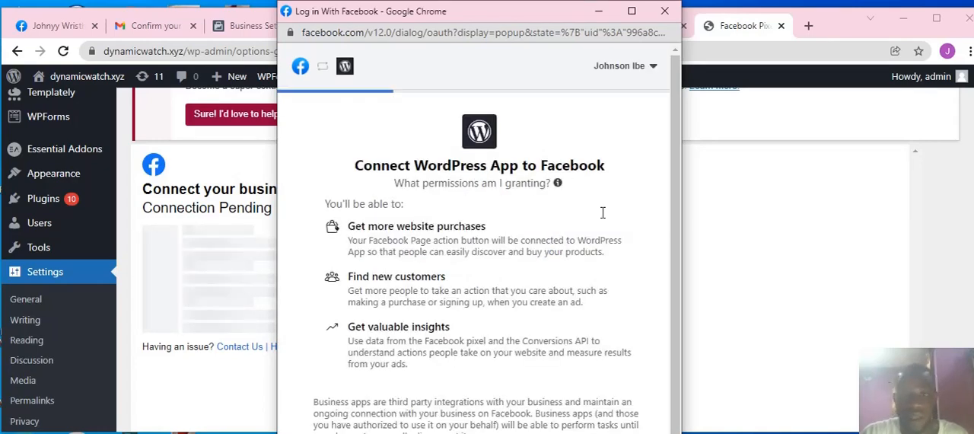
{"action": "scroll", "coordinate": [624, 213], "scroll_direction": "down", "scroll_amount": 1}
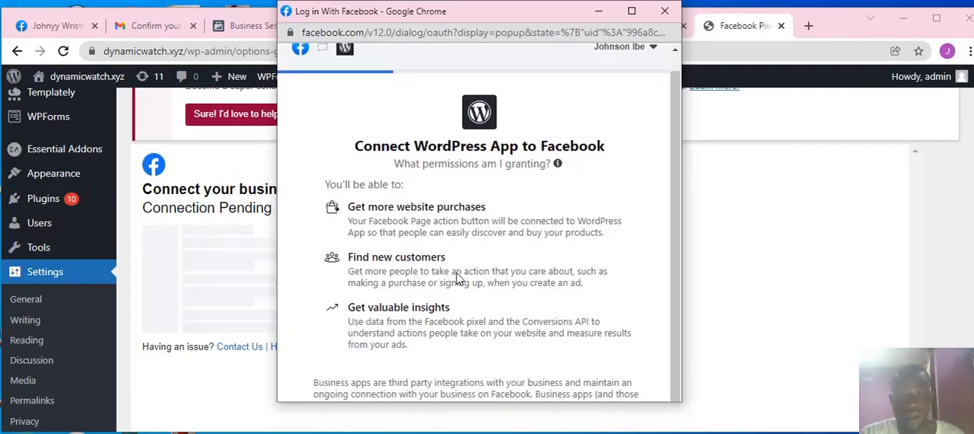
{"action": "scroll", "coordinate": [457, 278], "scroll_direction": "down", "scroll_amount": 3}
{"action": "scroll", "coordinate": [461, 278], "scroll_direction": "up", "scroll_amount": 4}
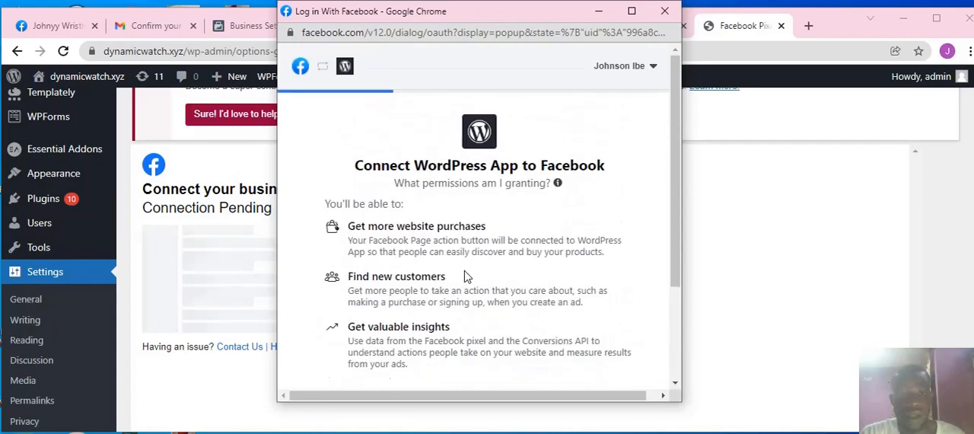
{"action": "scroll", "coordinate": [466, 277], "scroll_direction": "down", "scroll_amount": 3}
{"action": "scroll", "coordinate": [485, 221], "scroll_direction": "up", "scroll_amount": 4}
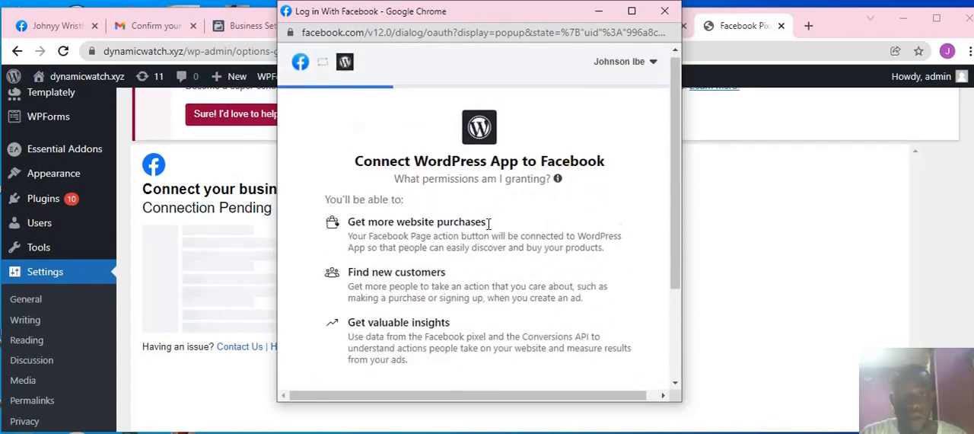
{"action": "scroll", "coordinate": [488, 240], "scroll_direction": "down", "scroll_amount": 3}
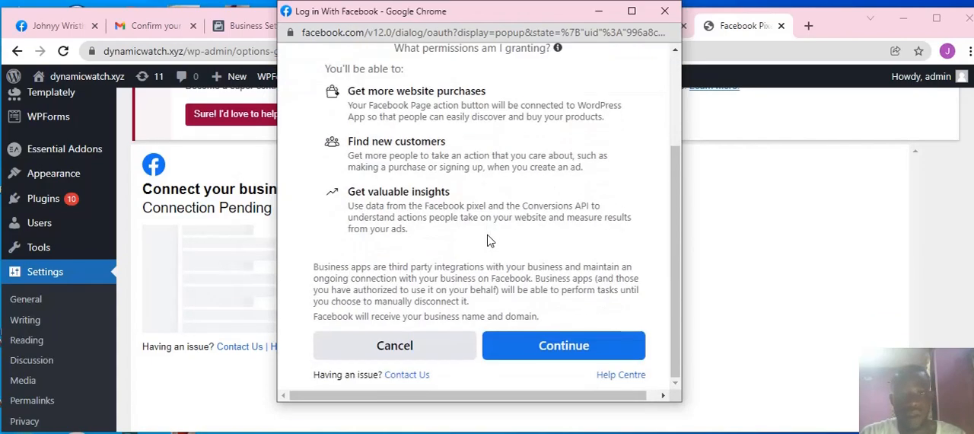
{"action": "left_click", "coordinate": [545, 354]}
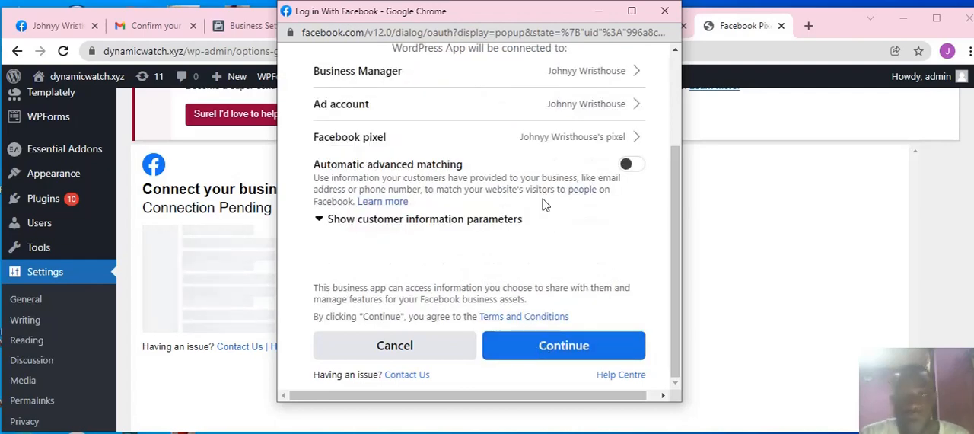
Step: Open the Business Manager selection and confirm the Johnyy Wristhouse account for the WordPress App connection
{"action": "scroll", "coordinate": [571, 192], "scroll_direction": "up", "scroll_amount": 3}
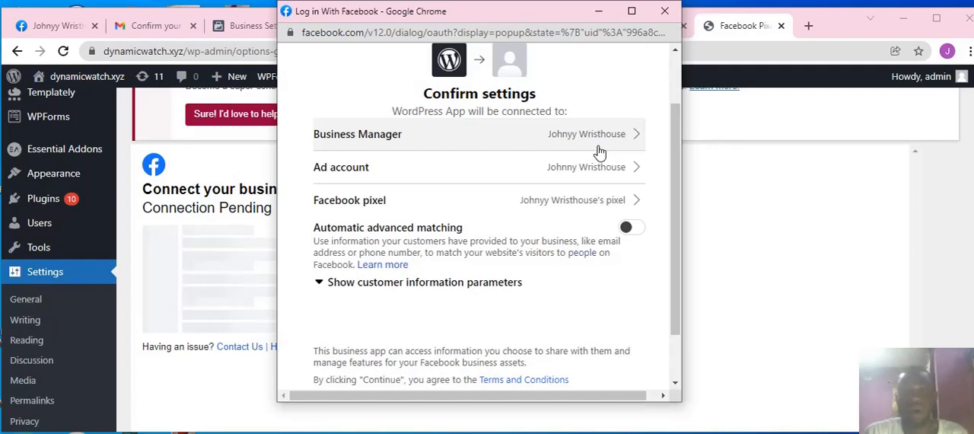
{"action": "left_click", "coordinate": [598, 145]}
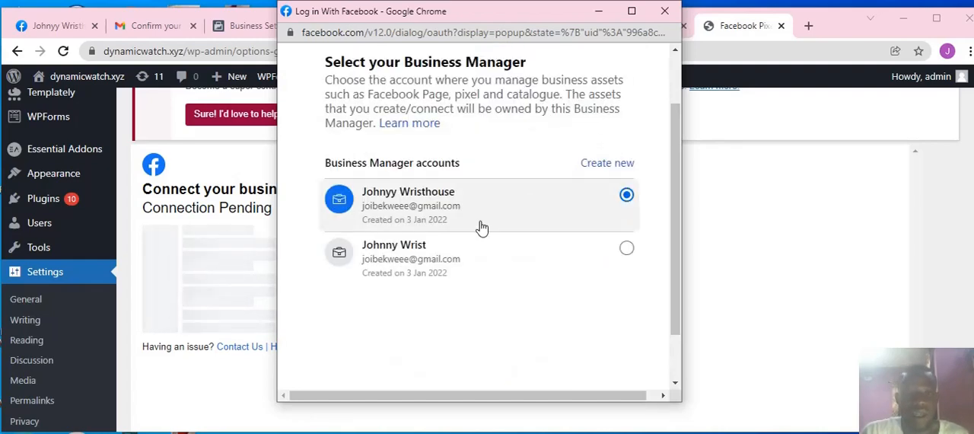
{"action": "scroll", "coordinate": [628, 259], "scroll_direction": "down", "scroll_amount": 1}
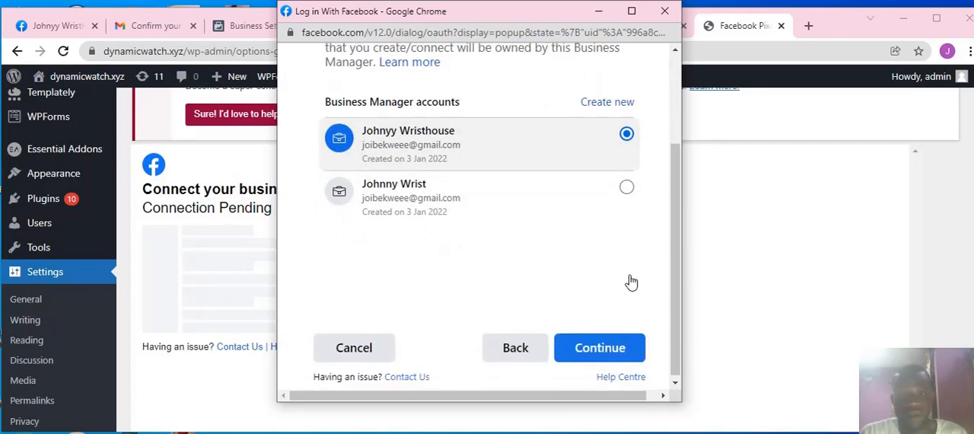
{"action": "left_click", "coordinate": [610, 354]}
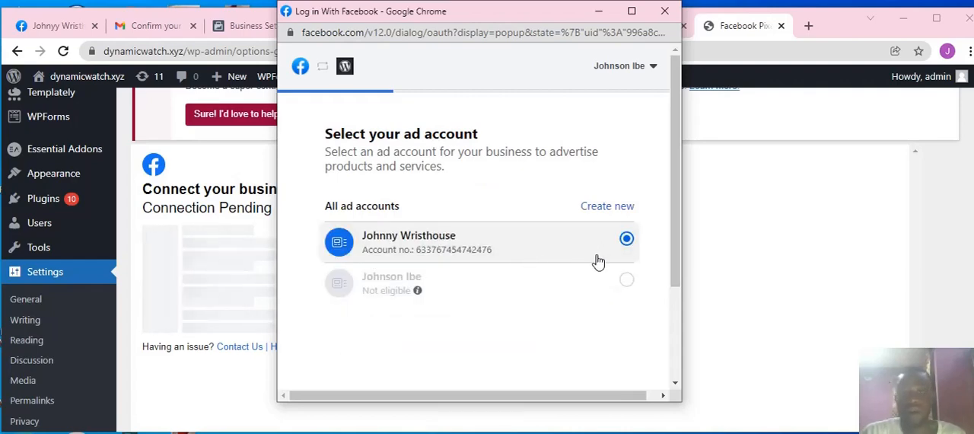
Step: Confirm the Johnny Wristhouse ad account and Johnyy Wristhouse's pixel for the WordPress App connection
{"action": "scroll", "coordinate": [613, 301], "scroll_direction": "down", "scroll_amount": 2}
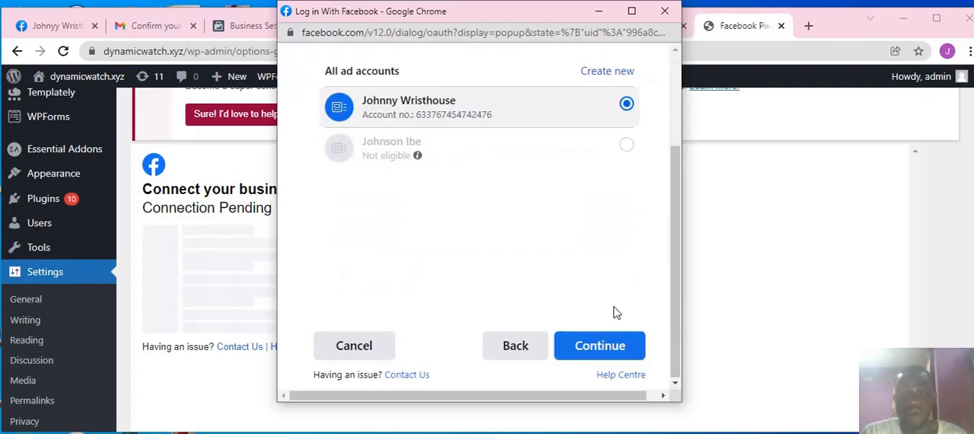
{"action": "left_click", "coordinate": [602, 348]}
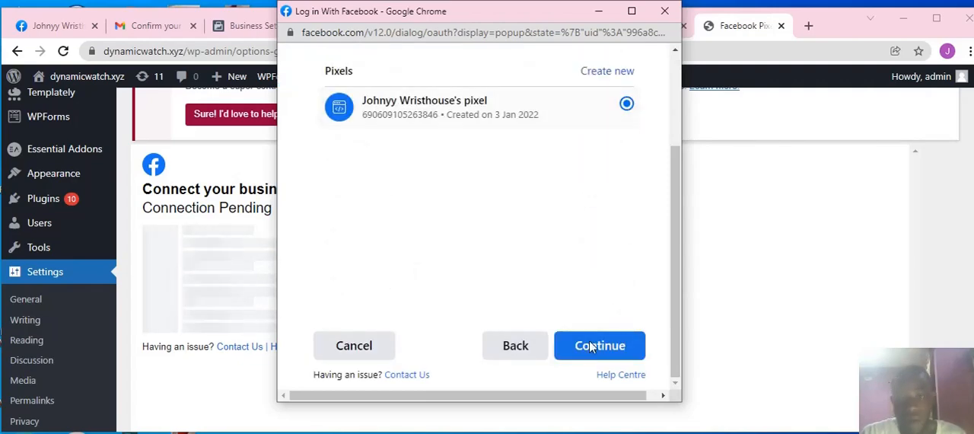
{"action": "left_click", "coordinate": [597, 349]}
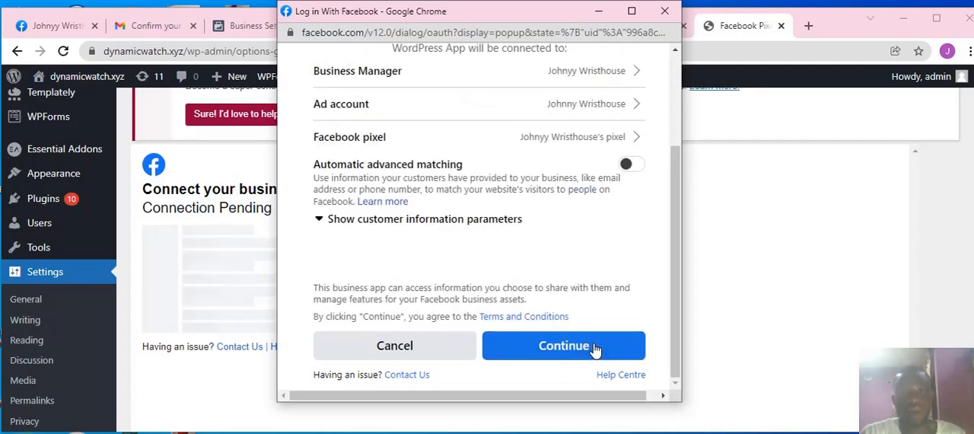
Step: Turn on automatic advanced matching for the connection and approve the business permissions requested by the WordPress App
{"action": "left_click", "coordinate": [631, 167]}
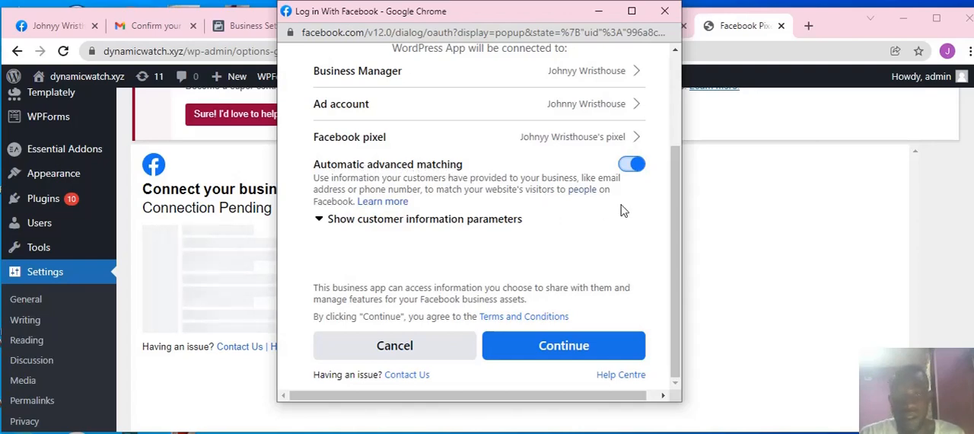
{"action": "left_click", "coordinate": [573, 347]}
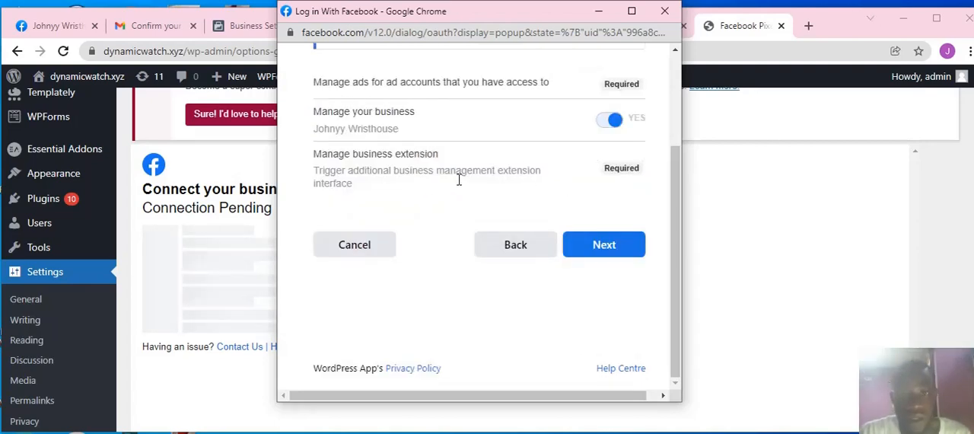
{"action": "scroll", "coordinate": [457, 172], "scroll_direction": "up", "scroll_amount": 3}
{"action": "scroll", "coordinate": [537, 212], "scroll_direction": "down", "scroll_amount": 3}
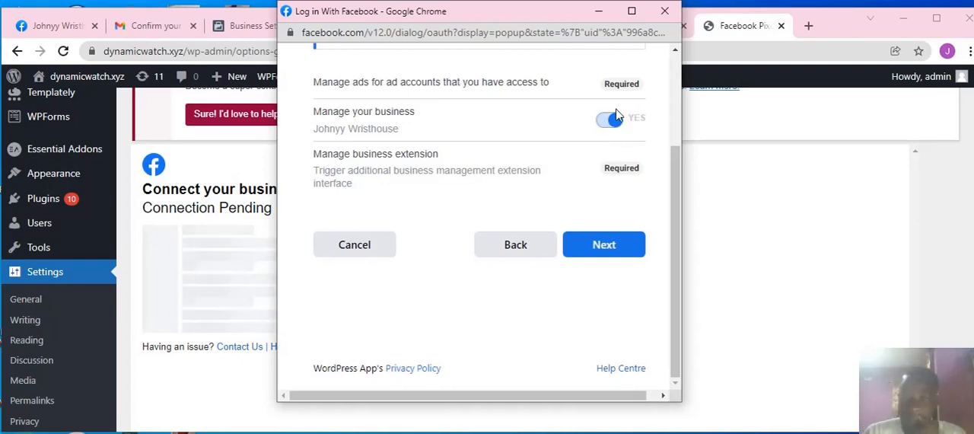
{"action": "left_click", "coordinate": [583, 244]}
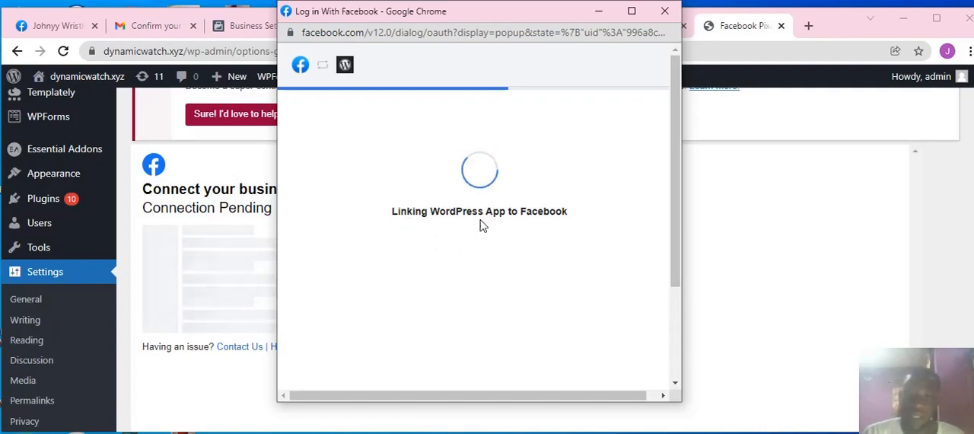
Step: Finish the WordPress App linking dialog, then agree to share the system user token with dynamicwatch.xyz and confirm
{"action": "scroll", "coordinate": [484, 257], "scroll_direction": "down", "scroll_amount": 2}
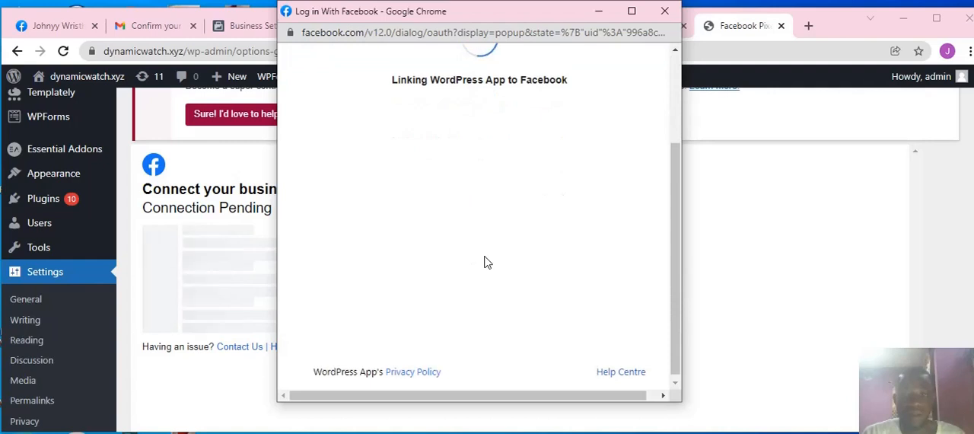
{"action": "scroll", "coordinate": [485, 262], "scroll_direction": "up", "scroll_amount": 2}
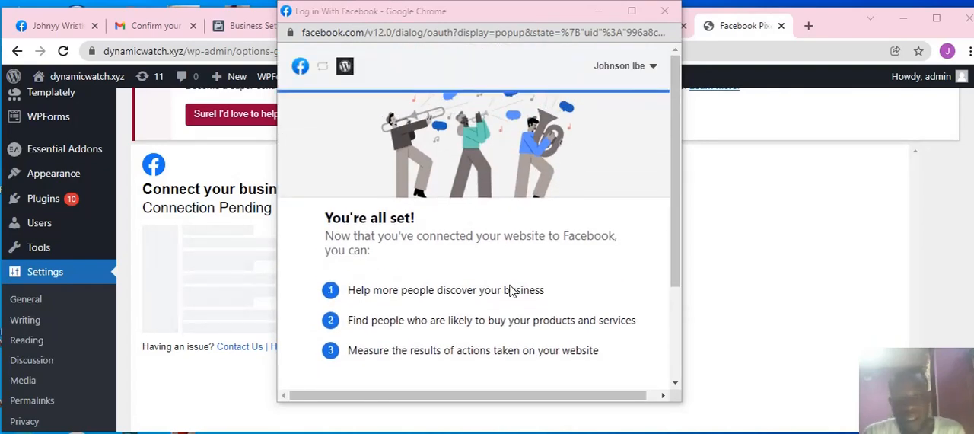
{"action": "scroll", "coordinate": [454, 279], "scroll_direction": "down", "scroll_amount": 2}
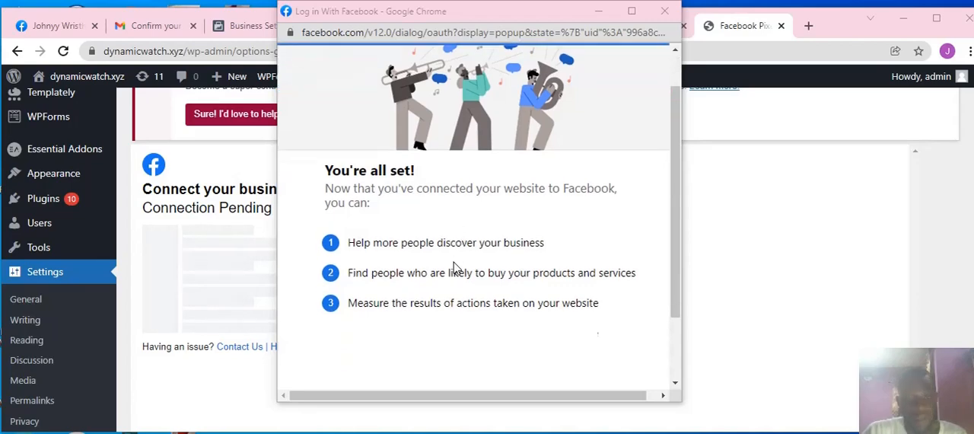
{"action": "scroll", "coordinate": [453, 279], "scroll_direction": "up", "scroll_amount": 2}
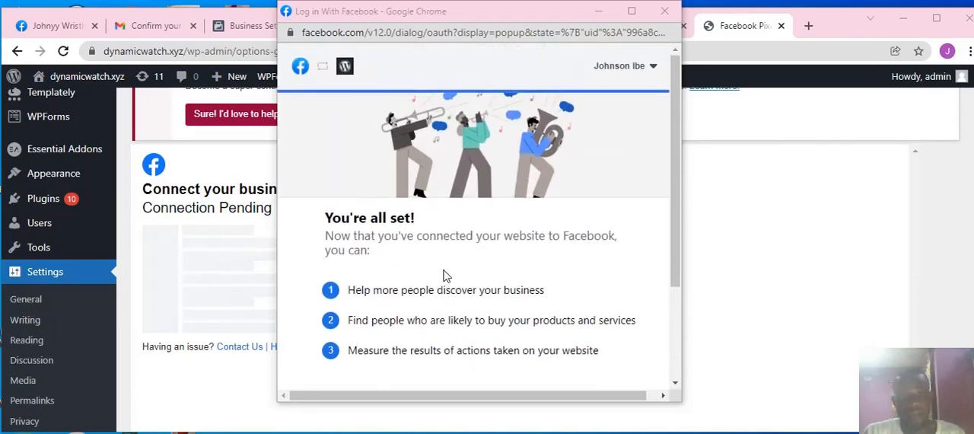
{"action": "scroll", "coordinate": [445, 277], "scroll_direction": "down", "scroll_amount": 2}
{"action": "scroll", "coordinate": [445, 276], "scroll_direction": "up", "scroll_amount": 3}
{"action": "scroll", "coordinate": [450, 290], "scroll_direction": "down", "scroll_amount": 3}
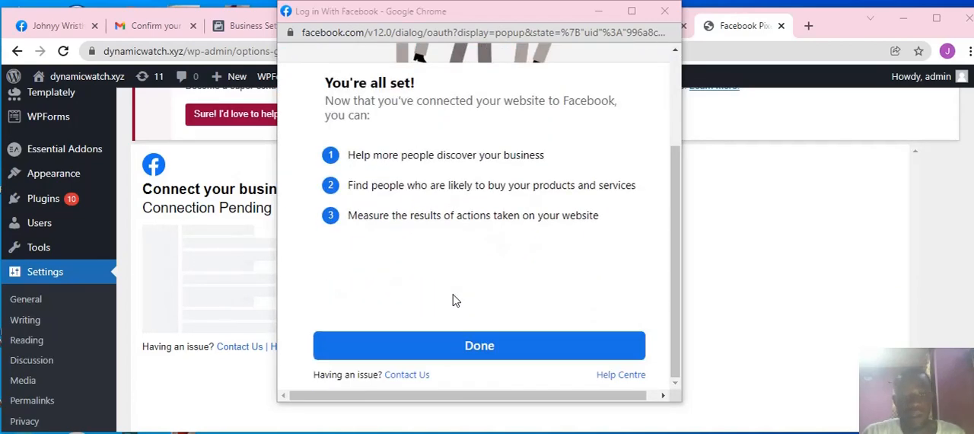
{"action": "scroll", "coordinate": [431, 220], "scroll_direction": "up", "scroll_amount": 2}
{"action": "scroll", "coordinate": [430, 229], "scroll_direction": "down", "scroll_amount": 2}
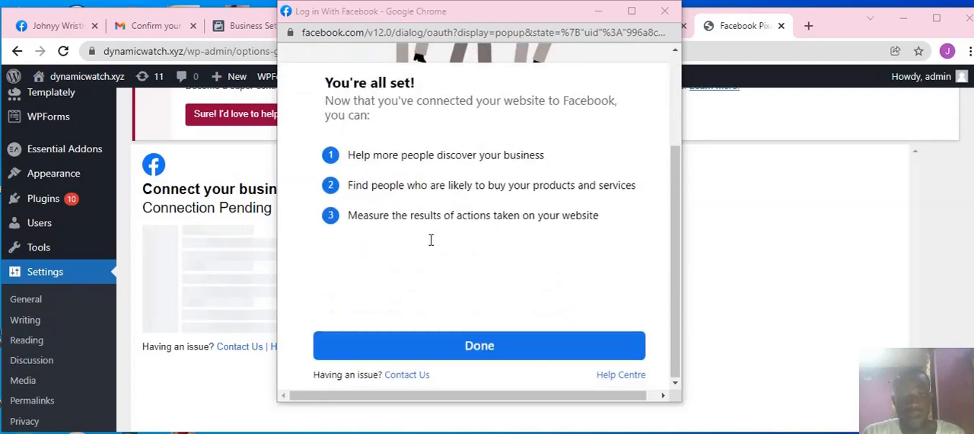
{"action": "left_click", "coordinate": [457, 355]}
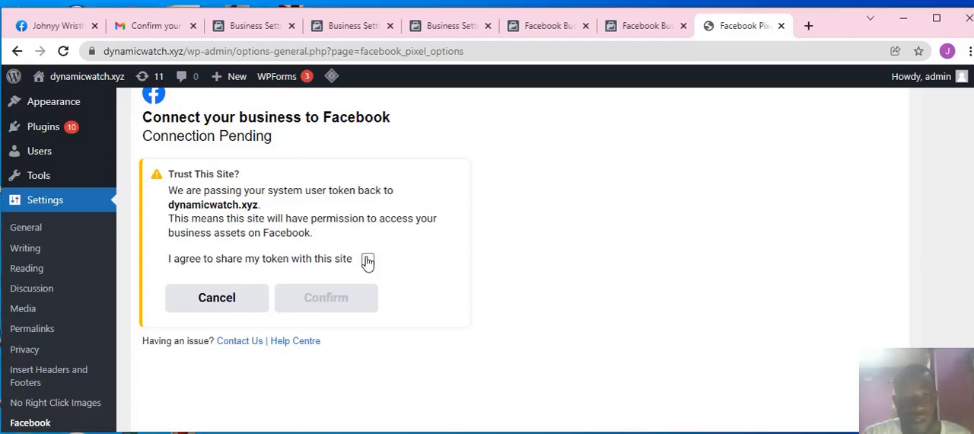
{"action": "left_click", "coordinate": [366, 259]}
{"action": "left_click", "coordinate": [358, 298]}
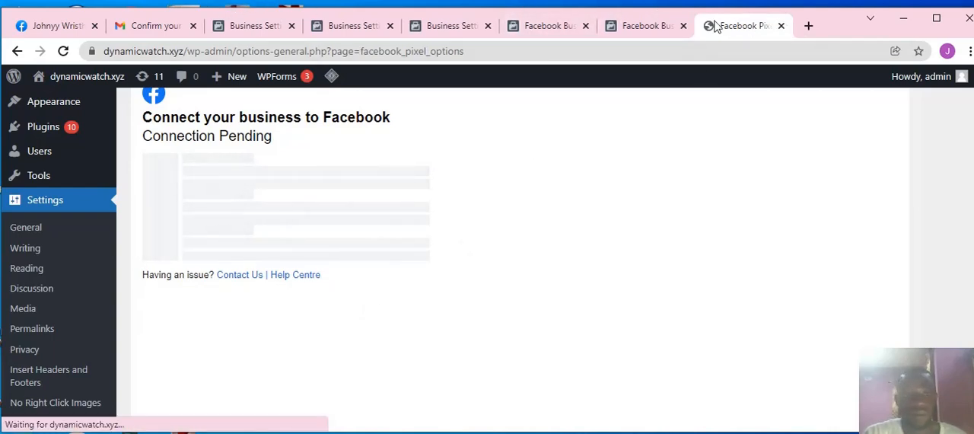
{"action": "left_click", "coordinate": [808, 26]}
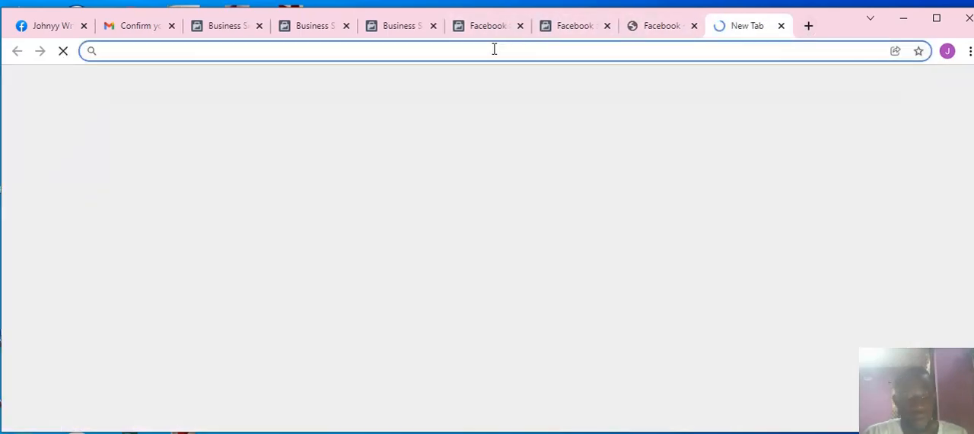
{"action": "type", "text": "dynamic"}
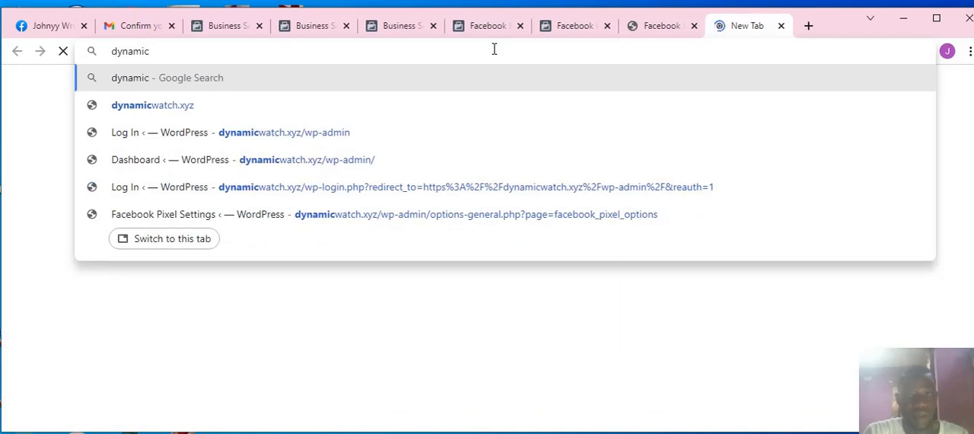
{"action": "left_click", "coordinate": [651, 25]}
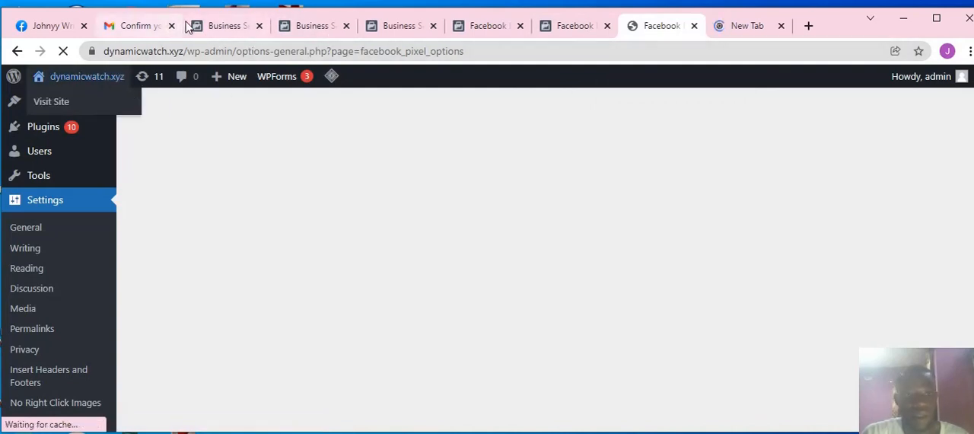
{"action": "left_click", "coordinate": [222, 29]}
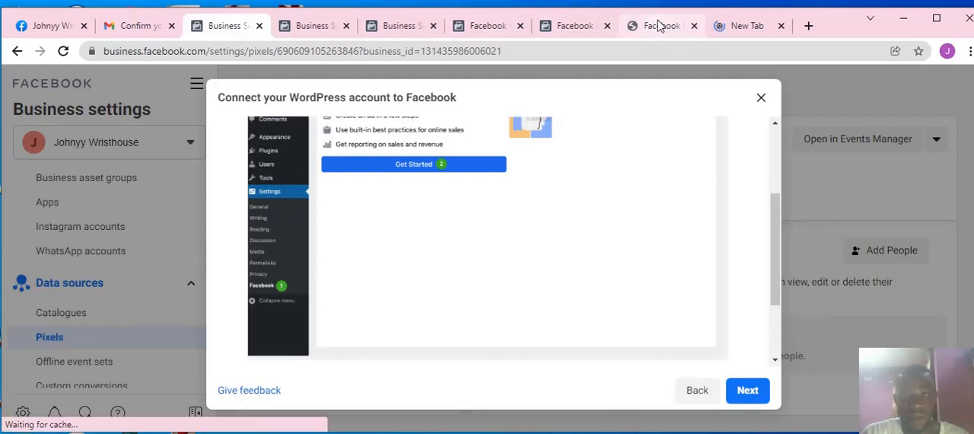
{"action": "left_click", "coordinate": [658, 26]}
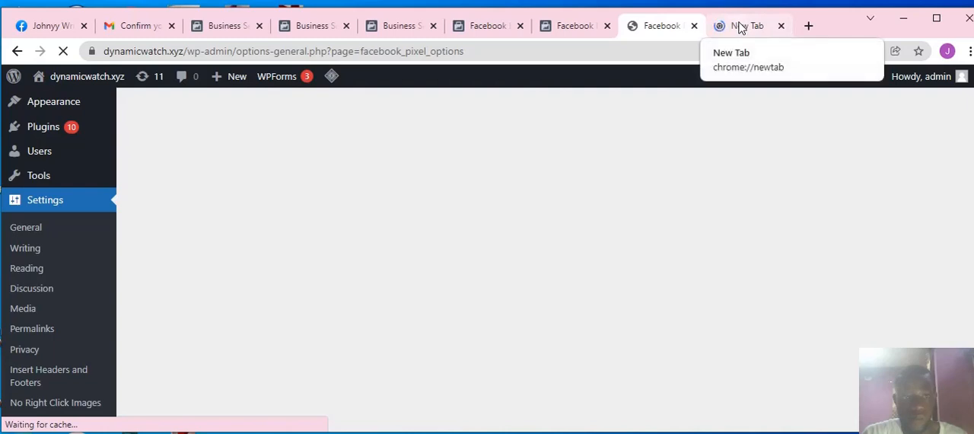
{"action": "left_click", "coordinate": [589, 32]}
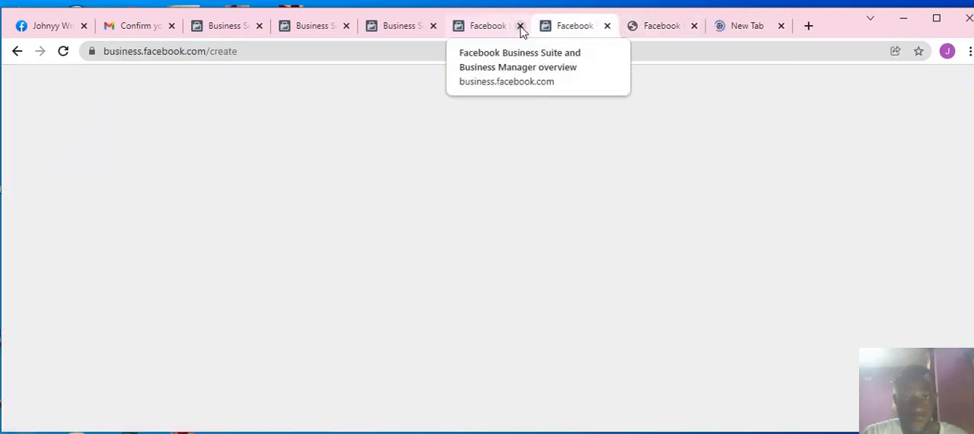
{"action": "left_click", "coordinate": [394, 29]}
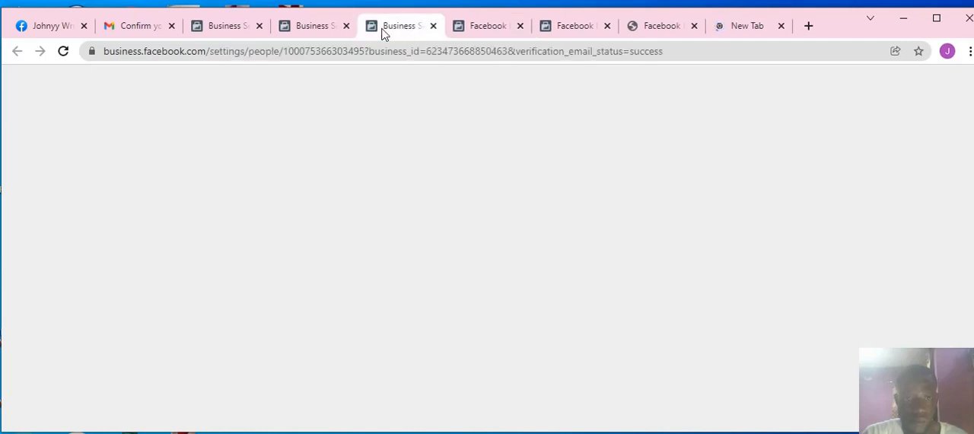
{"action": "left_click", "coordinate": [320, 28]}
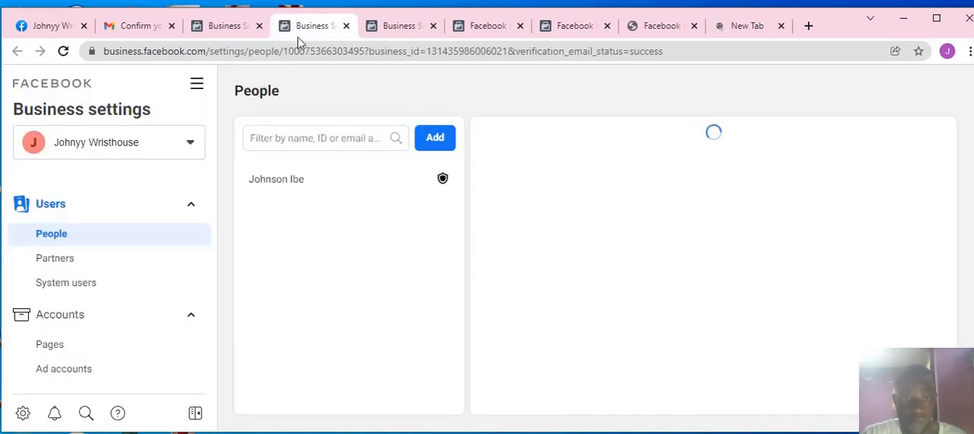
Step: Check the business connection status on the WordPress Facebook options page and expand its Connection Settings
{"action": "left_click", "coordinate": [662, 29]}
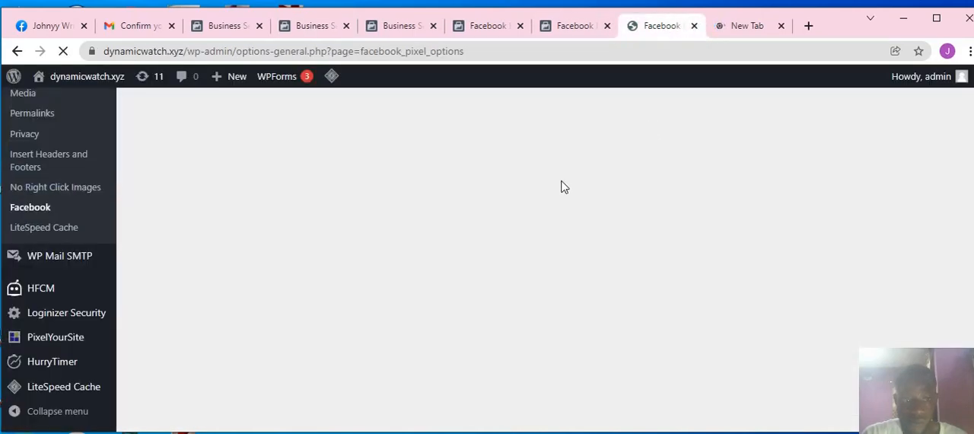
{"action": "scroll", "coordinate": [349, 257], "scroll_direction": "up", "scroll_amount": 4}
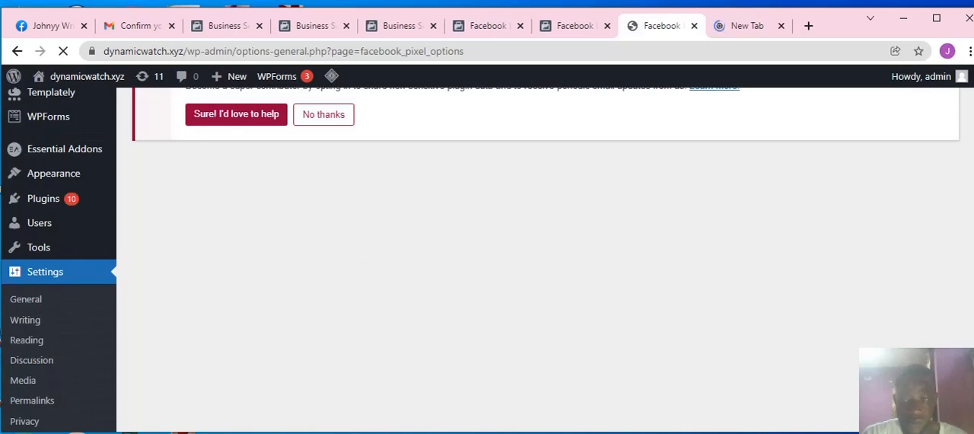
{"action": "scroll", "coordinate": [487, 258], "scroll_direction": "up", "scroll_amount": 2}
{"action": "scroll", "coordinate": [597, 388], "scroll_direction": "down", "scroll_amount": 3}
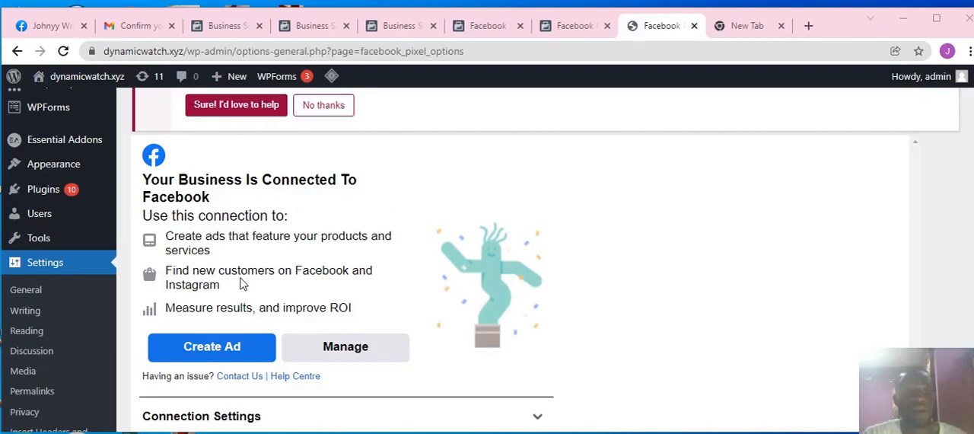
{"action": "scroll", "coordinate": [381, 288], "scroll_direction": "down", "scroll_amount": 2}
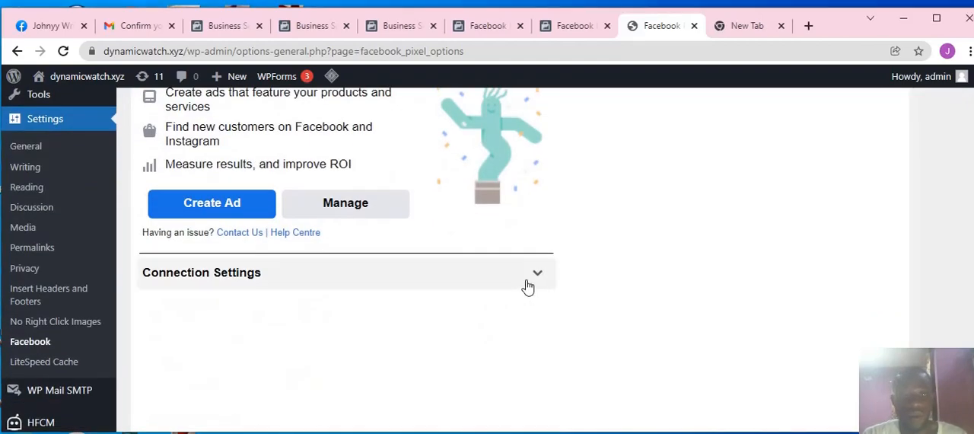
{"action": "left_click", "coordinate": [527, 283]}
{"action": "scroll", "coordinate": [417, 307], "scroll_direction": "up", "scroll_amount": 1}
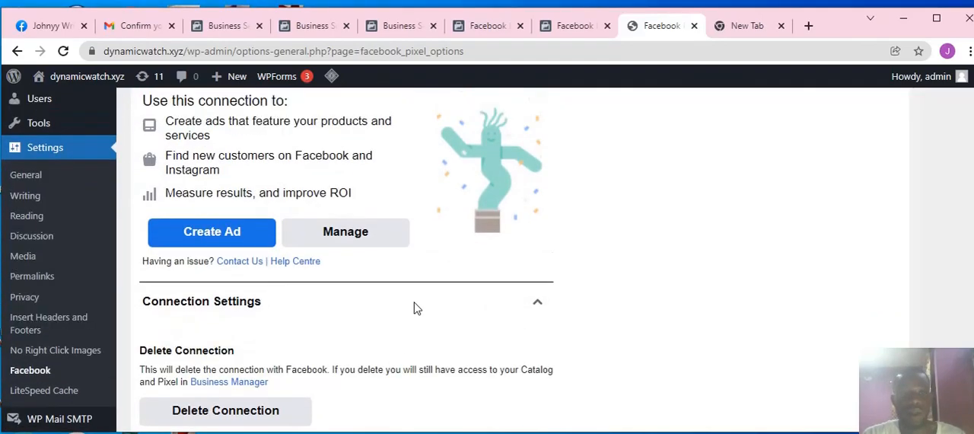
{"action": "scroll", "coordinate": [417, 307], "scroll_direction": "up", "scroll_amount": 1}
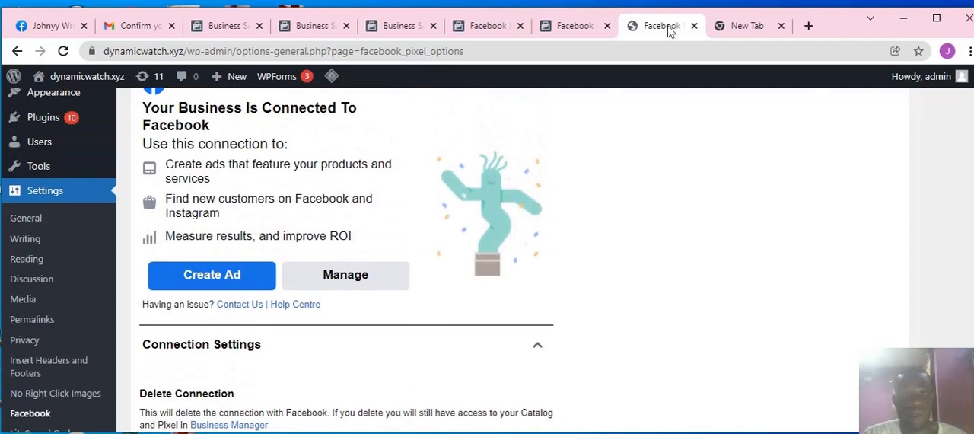
Step: Reload the Facebook plugin's options page and open the dynamicwatch.xyz site in a separate tab, closing the unused blank one
{"action": "left_click", "coordinate": [739, 26]}
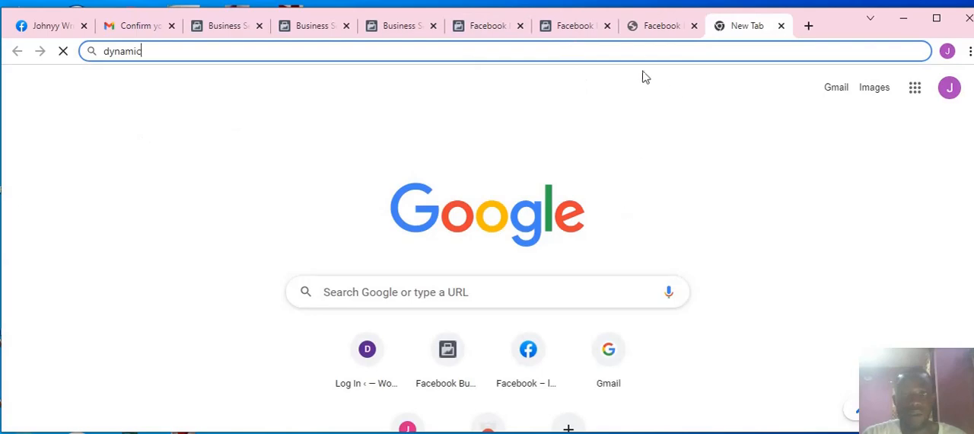
{"action": "left_click", "coordinate": [657, 26]}
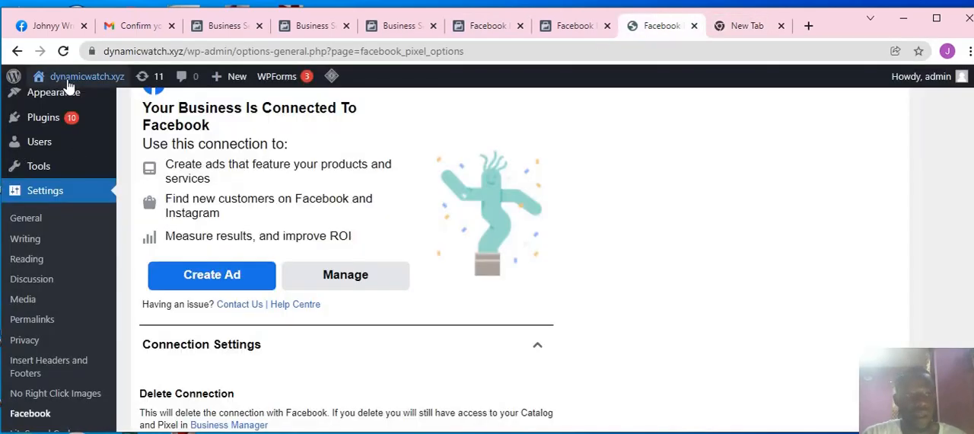
{"action": "left_click", "coordinate": [63, 52]}
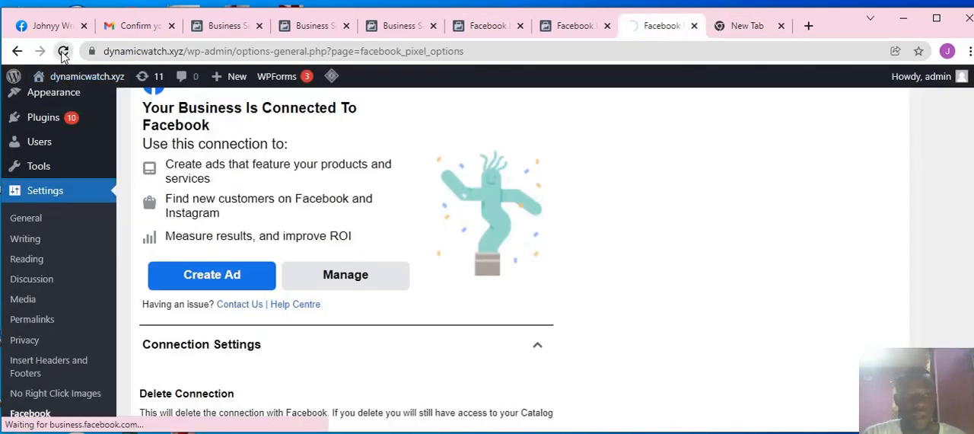
{"action": "right_click", "coordinate": [89, 79]}
{"action": "left_click", "coordinate": [108, 84]}
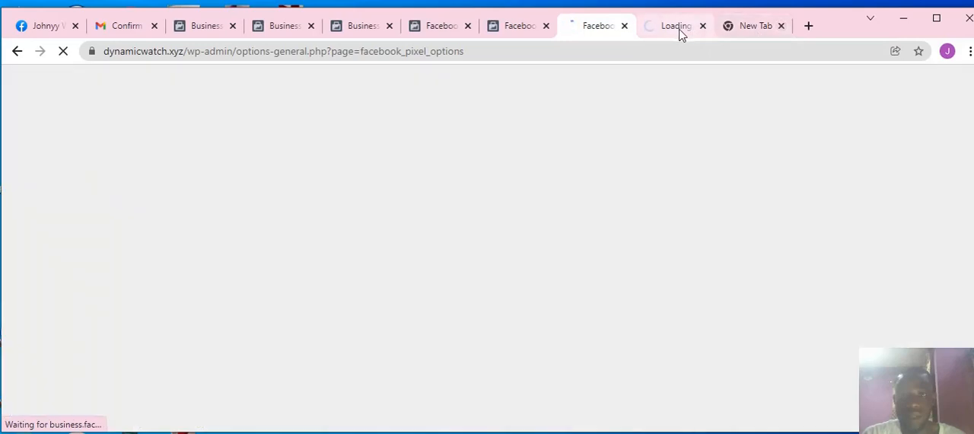
{"action": "left_click", "coordinate": [729, 26]}
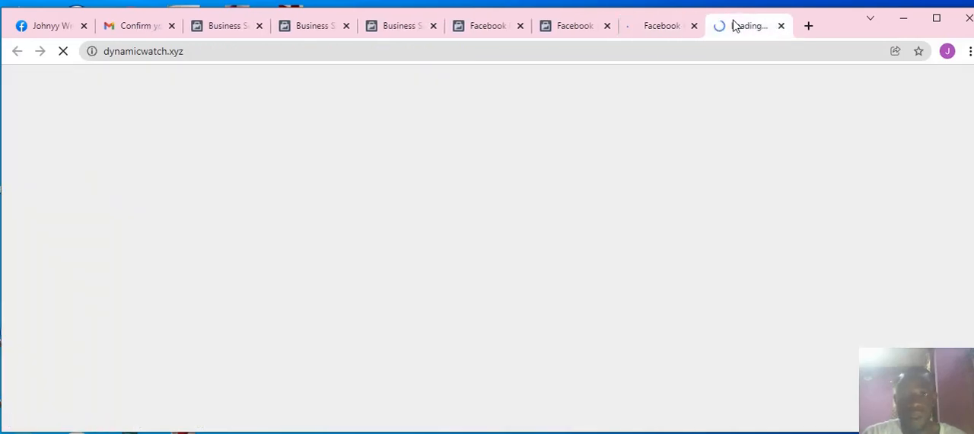
{"action": "left_click", "coordinate": [212, 55]}
{"action": "key", "text": "ctrl+c"}
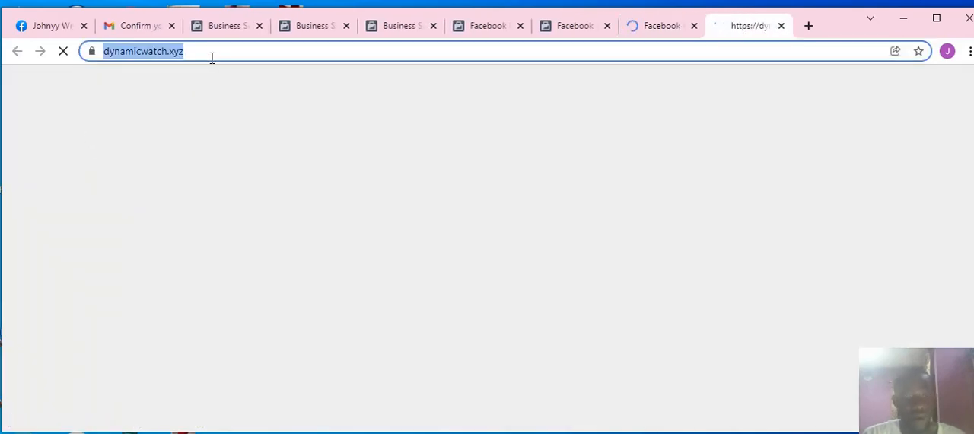
{"action": "left_click", "coordinate": [655, 32]}
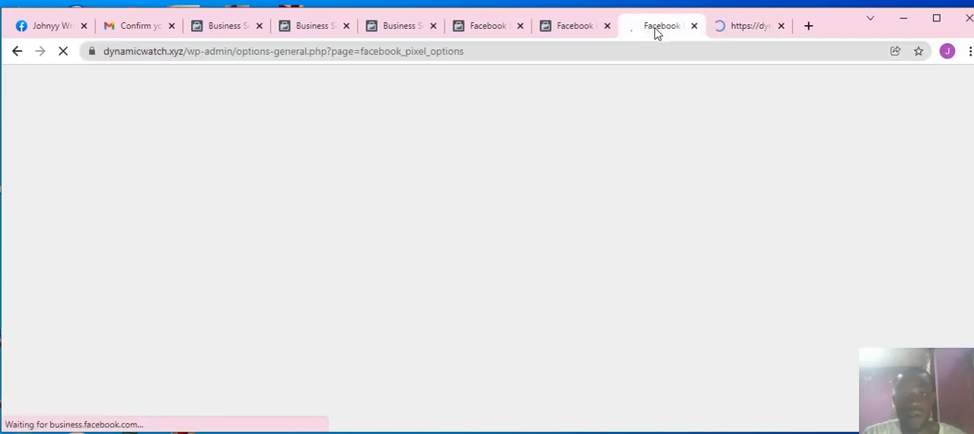
{"action": "left_click", "coordinate": [221, 32]}
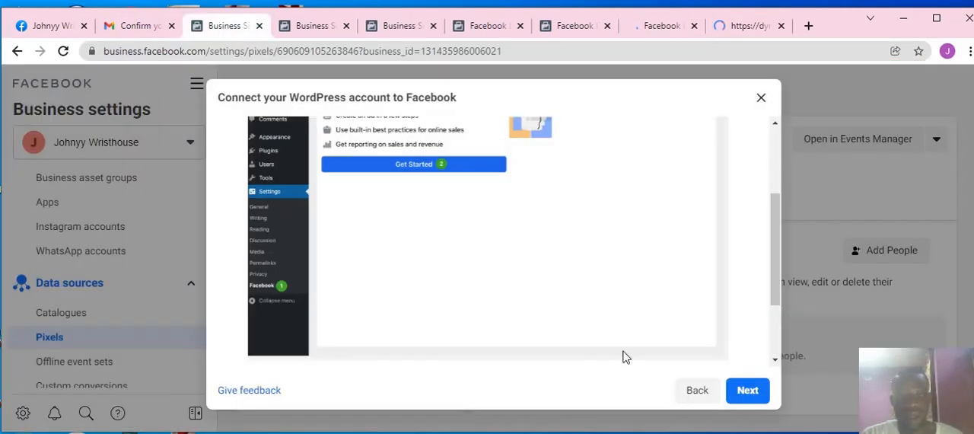
{"action": "left_click", "coordinate": [742, 391]}
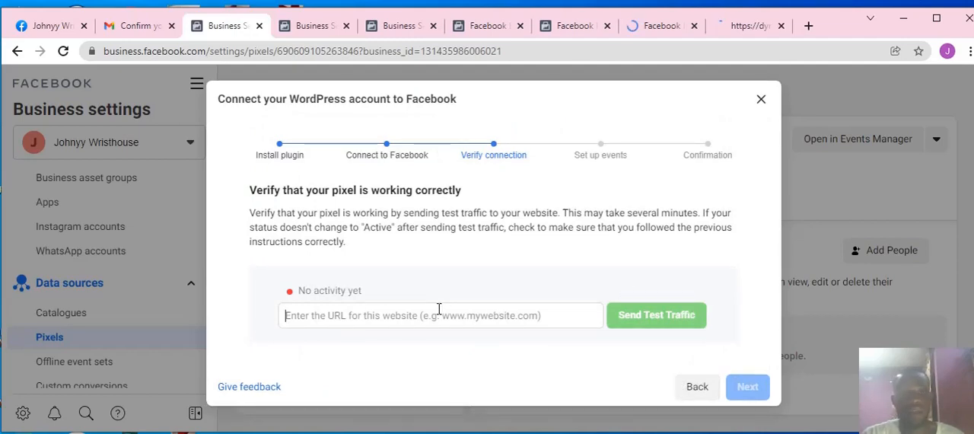
{"action": "left_click", "coordinate": [434, 312]}
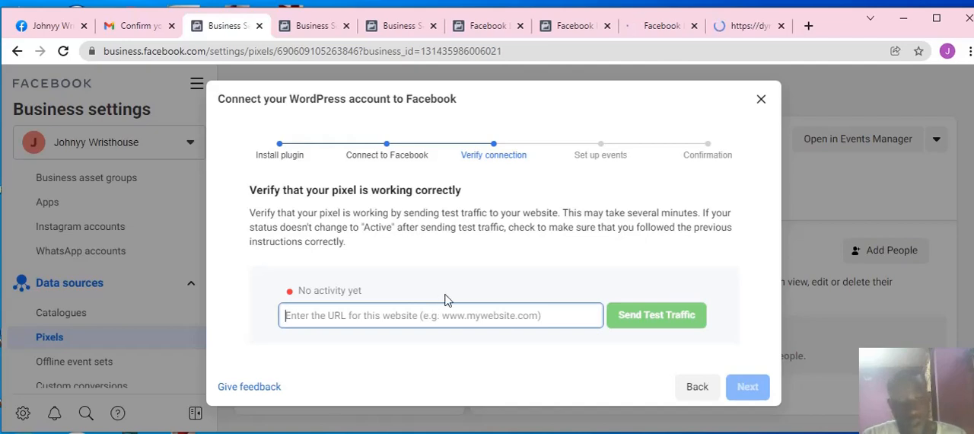
{"action": "key", "text": "ctrl+v"}
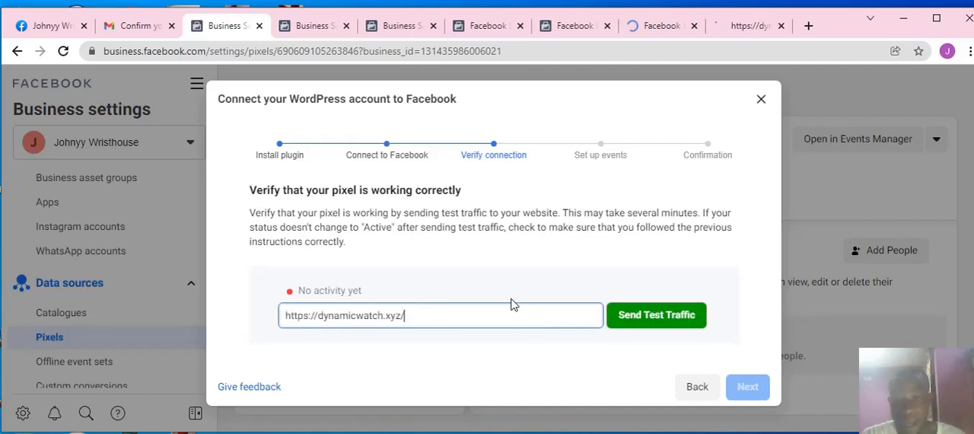
{"action": "left_click", "coordinate": [750, 29]}
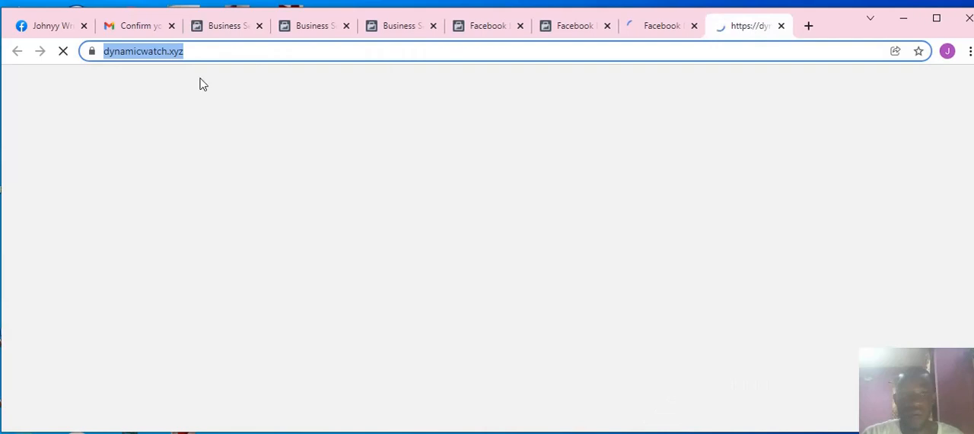
{"action": "left_click", "coordinate": [219, 33]}
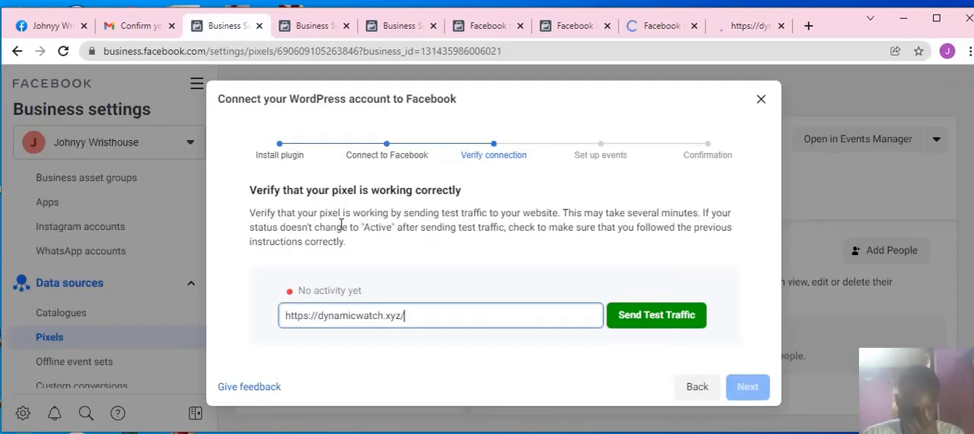
{"action": "left_click", "coordinate": [655, 317]}
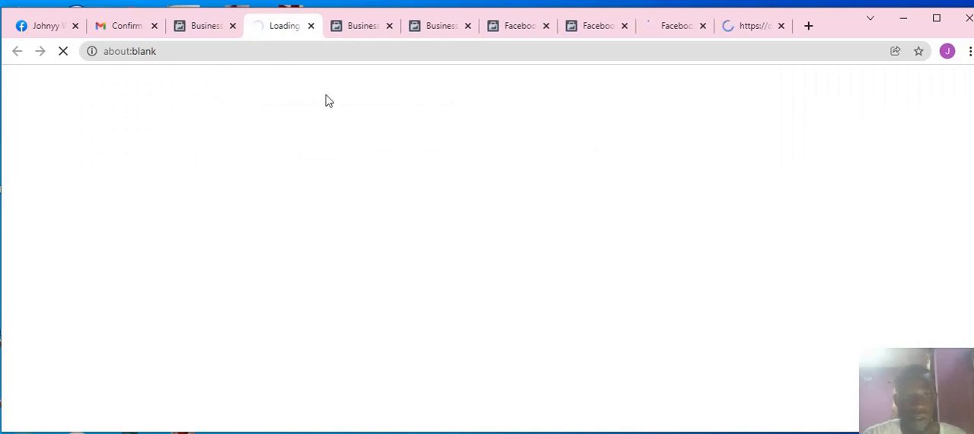
Step: Close three surplus Business Settings and Facebook tabs, then check the test traffic page and the pixel's verification status
{"action": "left_click", "coordinate": [469, 26]}
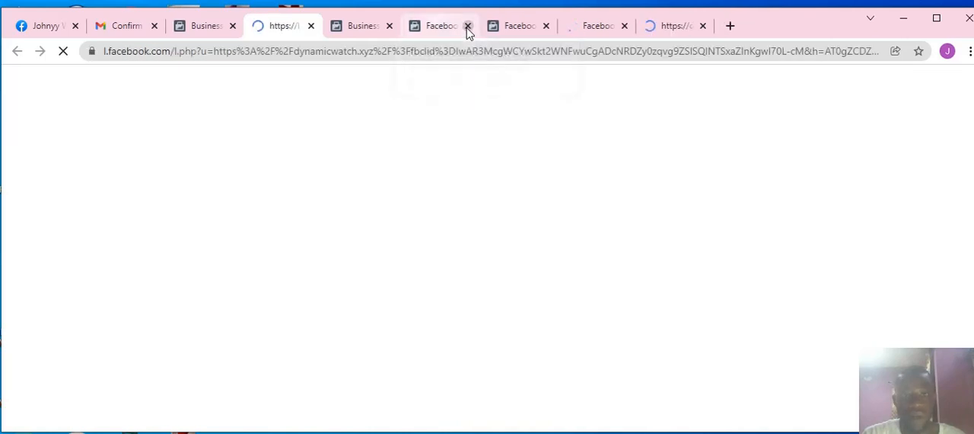
{"action": "left_click", "coordinate": [469, 25]}
{"action": "left_click", "coordinate": [468, 26]}
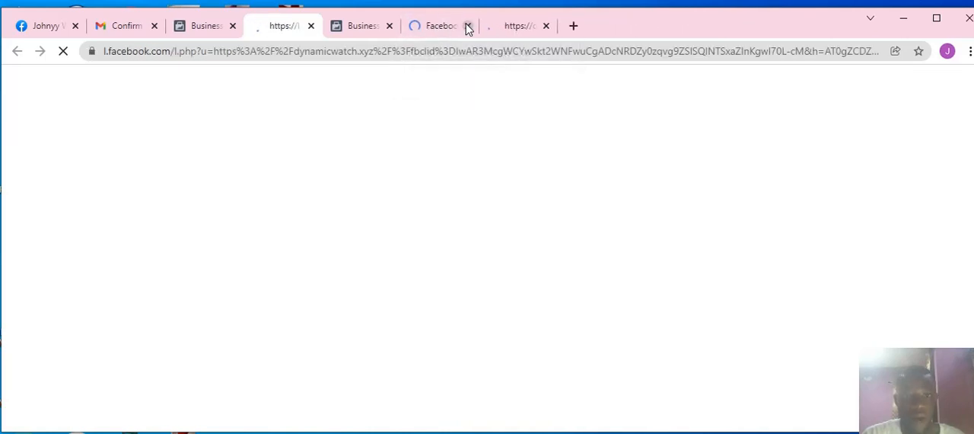
{"action": "left_click", "coordinate": [215, 29]}
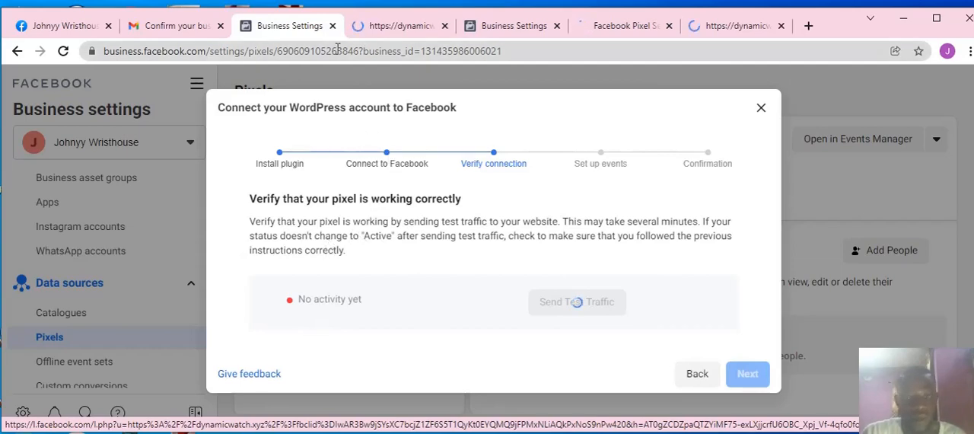
{"action": "left_click", "coordinate": [414, 33]}
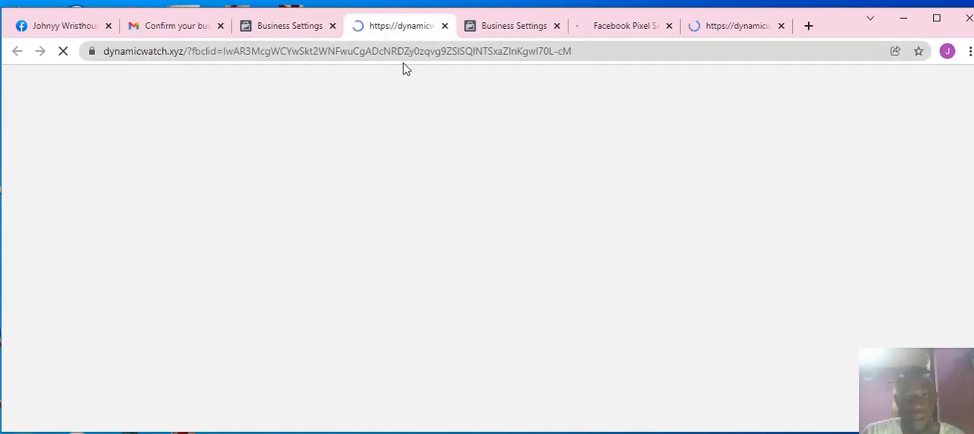
{"action": "left_click", "coordinate": [307, 26]}
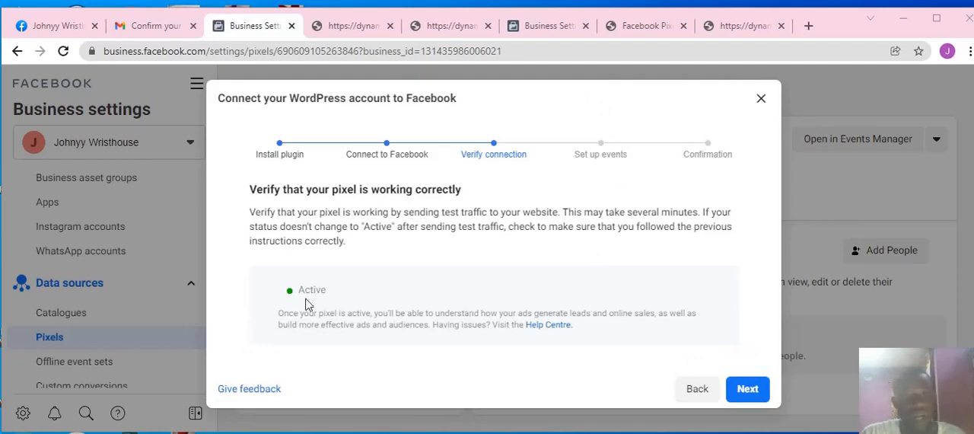
Step: Continue past connection verification, skip adding events with the event setup tool, and finish the WordPress connection setup
{"action": "left_click", "coordinate": [745, 395]}
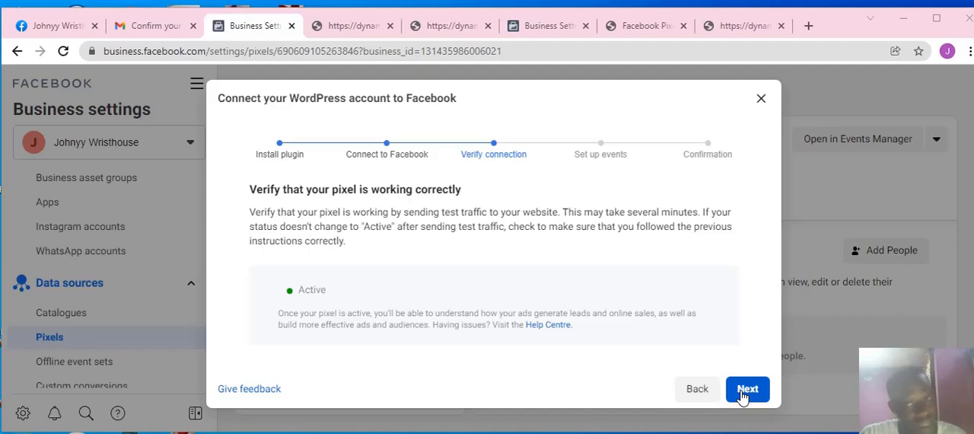
{"action": "left_click", "coordinate": [742, 395]}
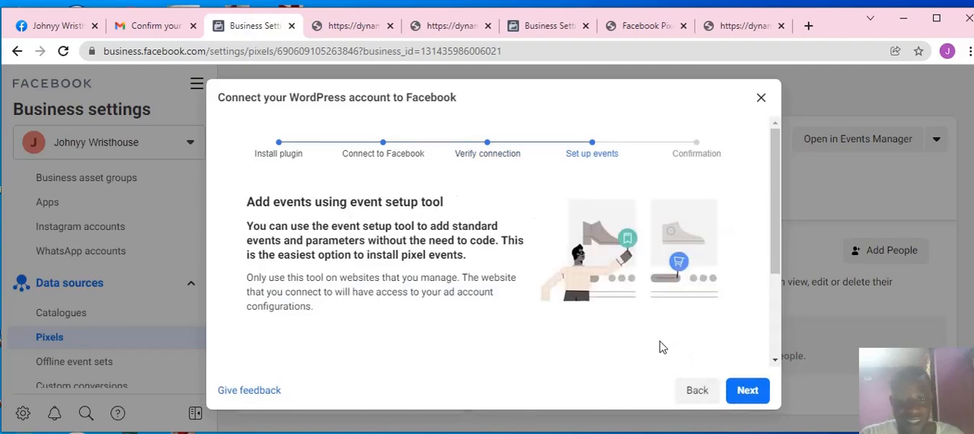
{"action": "scroll", "coordinate": [663, 349], "scroll_direction": "down", "scroll_amount": 1}
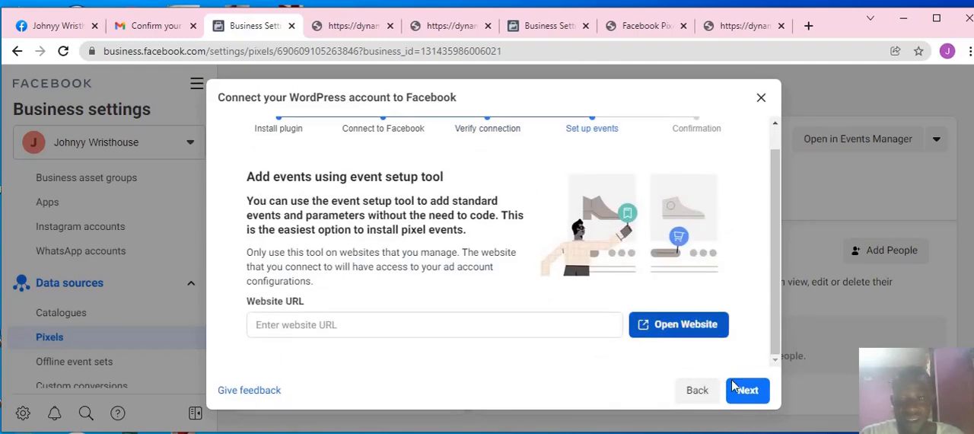
{"action": "left_click", "coordinate": [745, 390]}
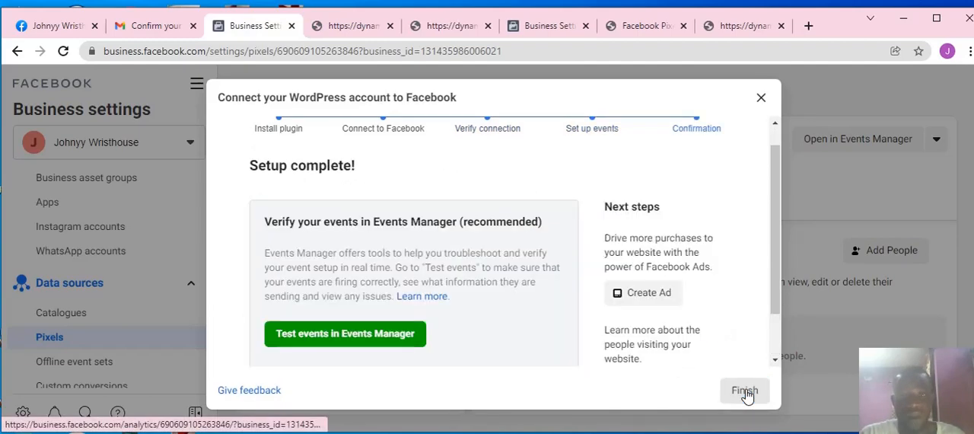
{"action": "scroll", "coordinate": [701, 369], "scroll_direction": "down", "scroll_amount": 2}
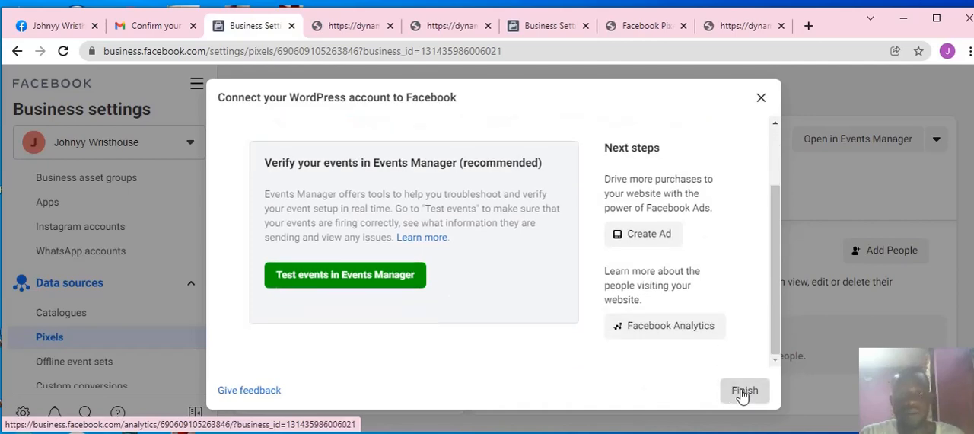
{"action": "left_click", "coordinate": [743, 392]}
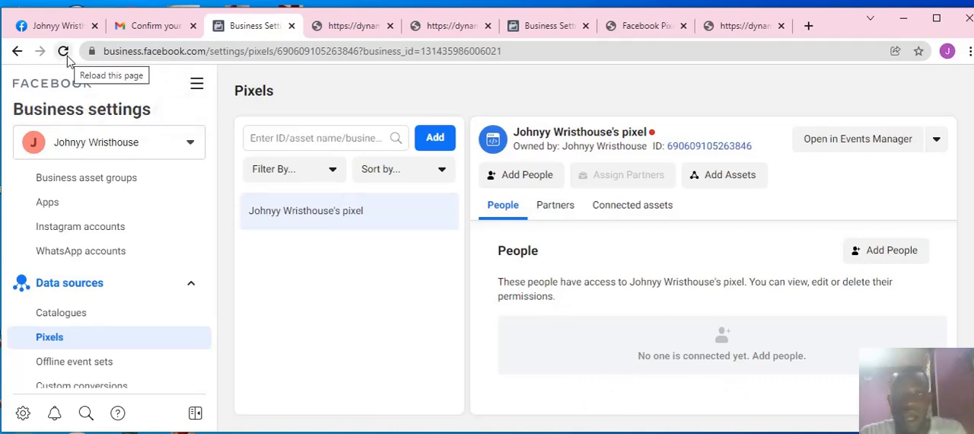
Step: Reload the Pixels page in Business settings, waiting while it is unresponsive, and check the pixel's activity status
{"action": "triple_click", "coordinate": [664, 135]}
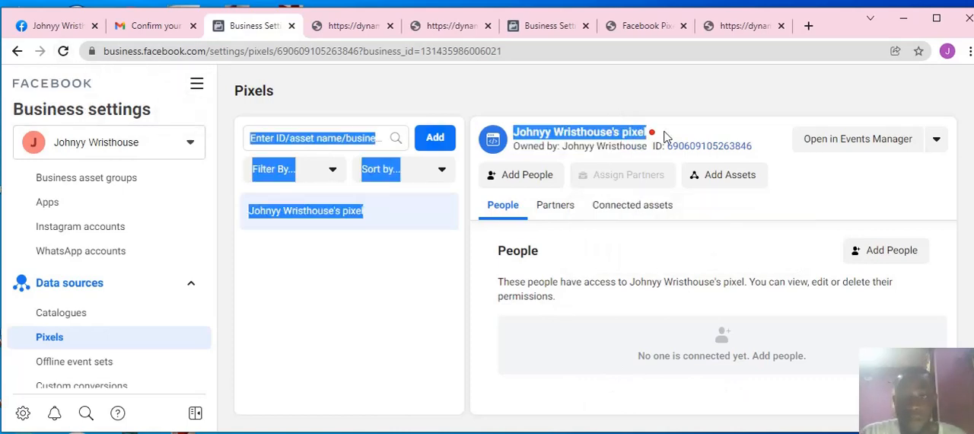
{"action": "left_click", "coordinate": [663, 105]}
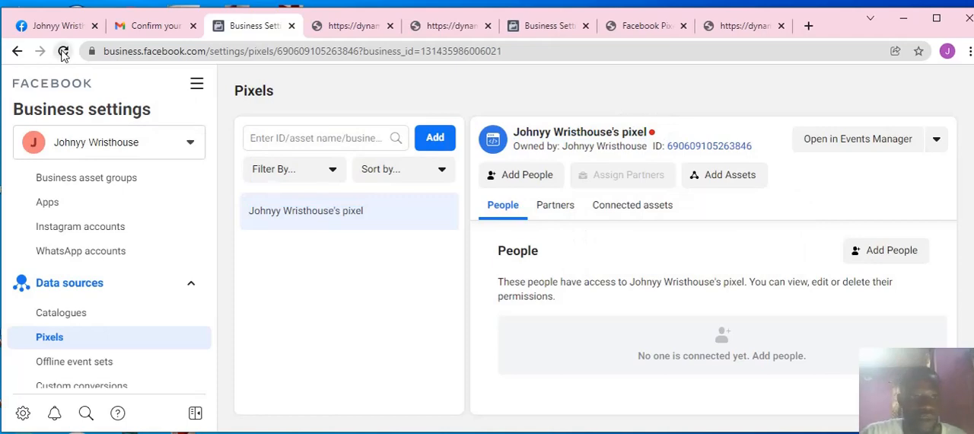
{"action": "left_click", "coordinate": [63, 52]}
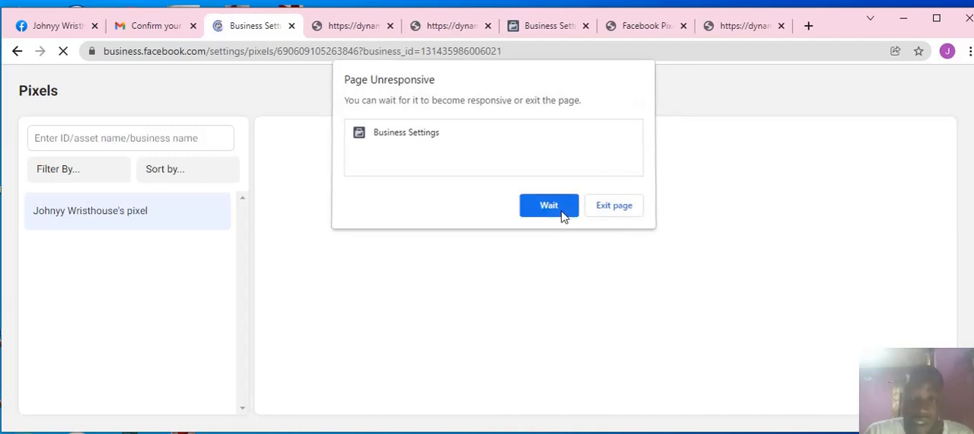
{"action": "left_click", "coordinate": [560, 212]}
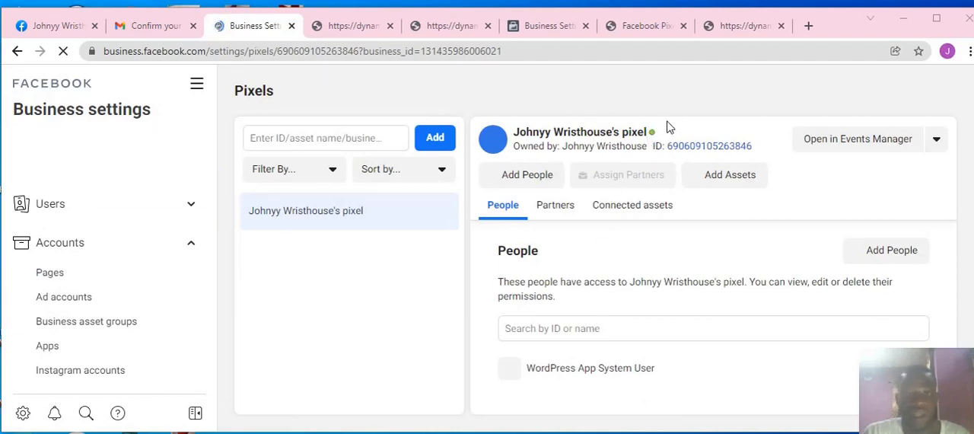
{"action": "mouse_move", "coordinate": [652, 132]}
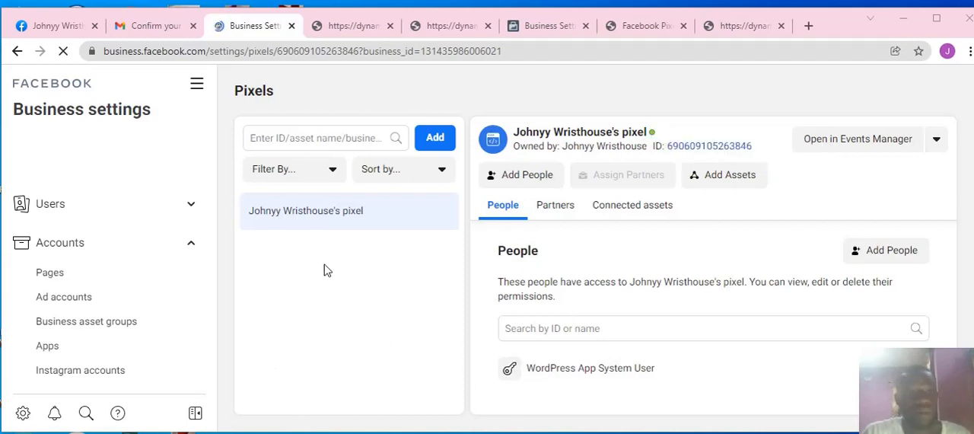
Step: Open Ads Manager in a separate tab and answer No to whether the business focuses on politics or national issues
{"action": "left_click", "coordinate": [195, 88]}
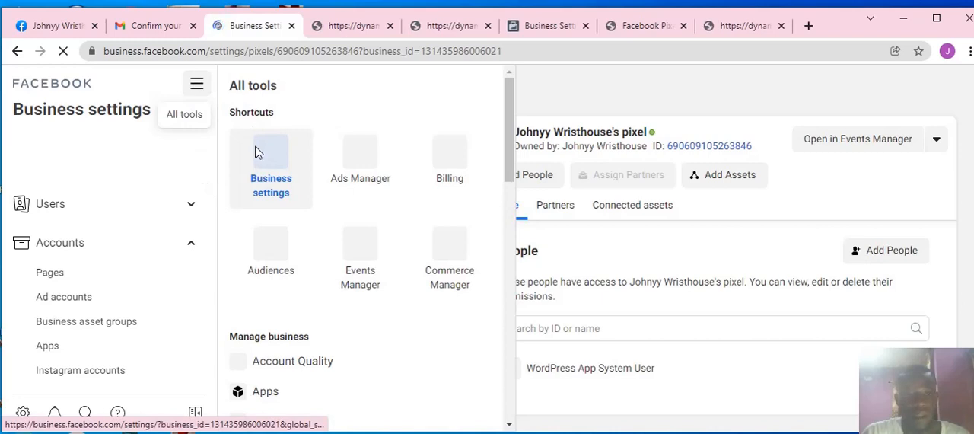
{"action": "right_click", "coordinate": [355, 156]}
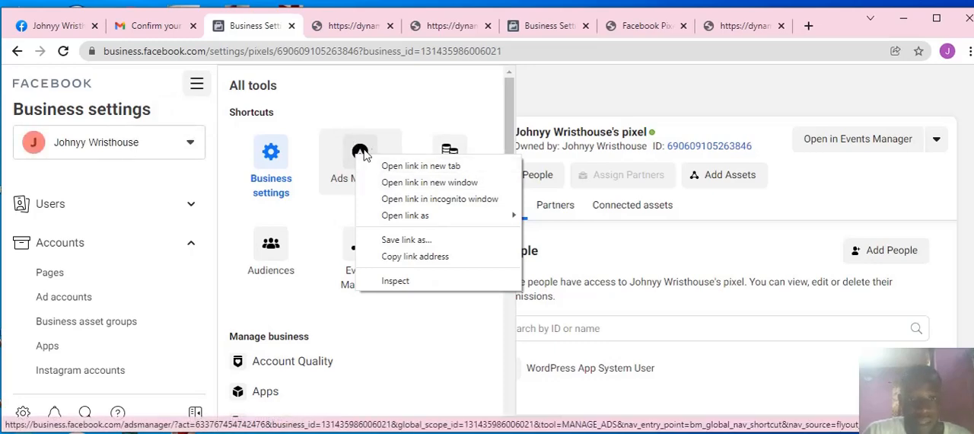
{"action": "left_click", "coordinate": [397, 166]}
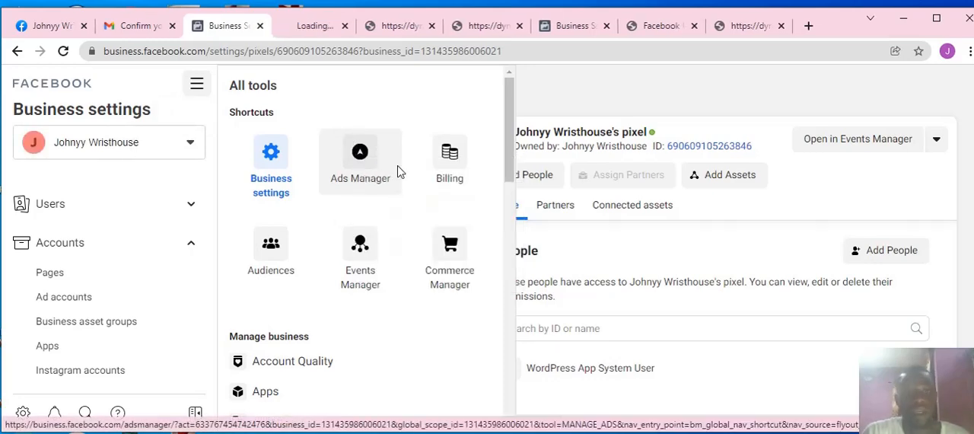
{"action": "left_click", "coordinate": [319, 27]}
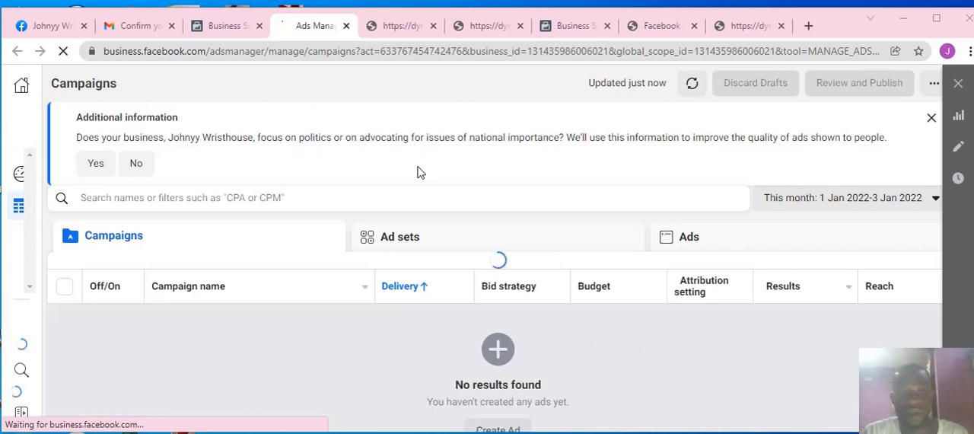
{"action": "left_click", "coordinate": [137, 166]}
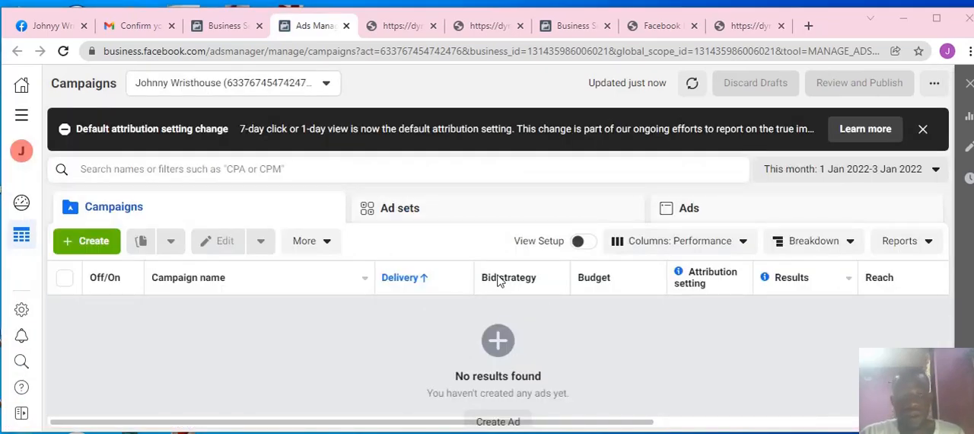
Step: Create a new ad campaign with Conversions as its objective
{"action": "mouse_move", "coordinate": [496, 278]}
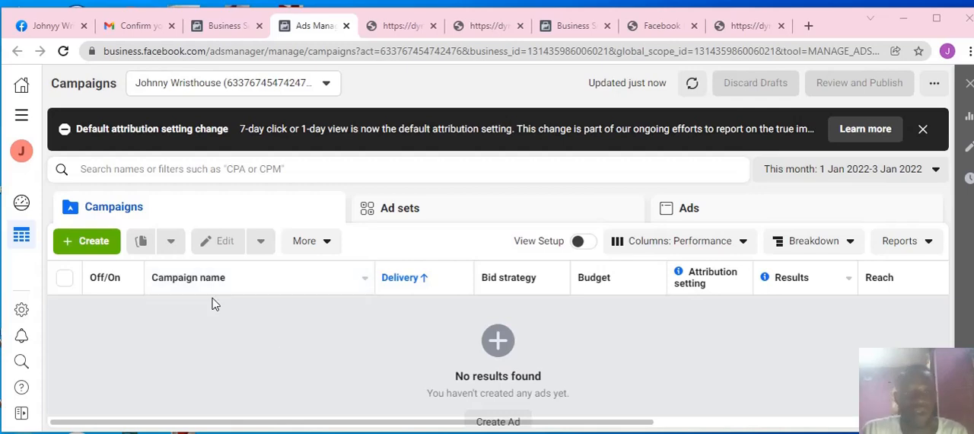
{"action": "left_click", "coordinate": [73, 245]}
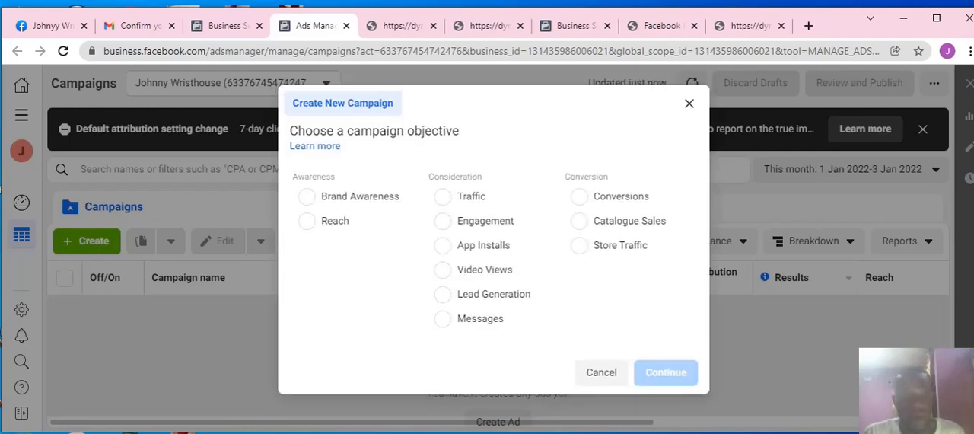
{"action": "left_click", "coordinate": [583, 200]}
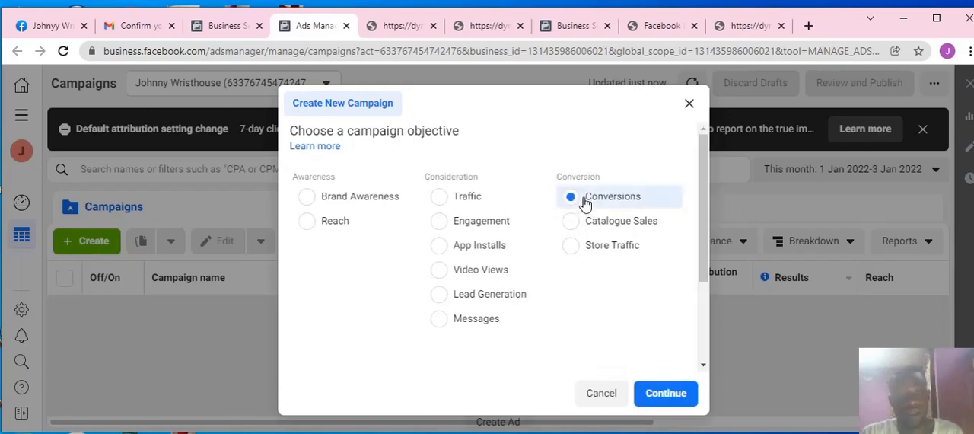
{"action": "left_click", "coordinate": [651, 384]}
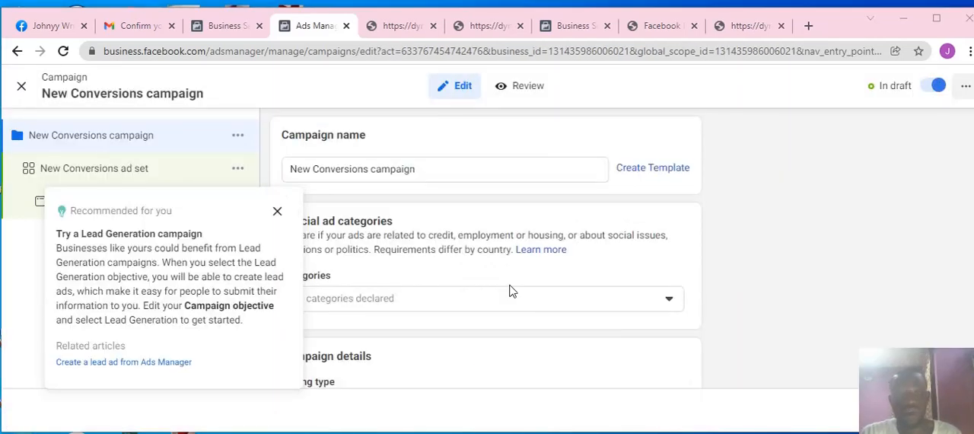
Step: Dismiss the Lead Generation recommendation and review the new campaign's details, A/B test and budget optimisation settings
{"action": "scroll", "coordinate": [447, 245], "scroll_direction": "down", "scroll_amount": 3}
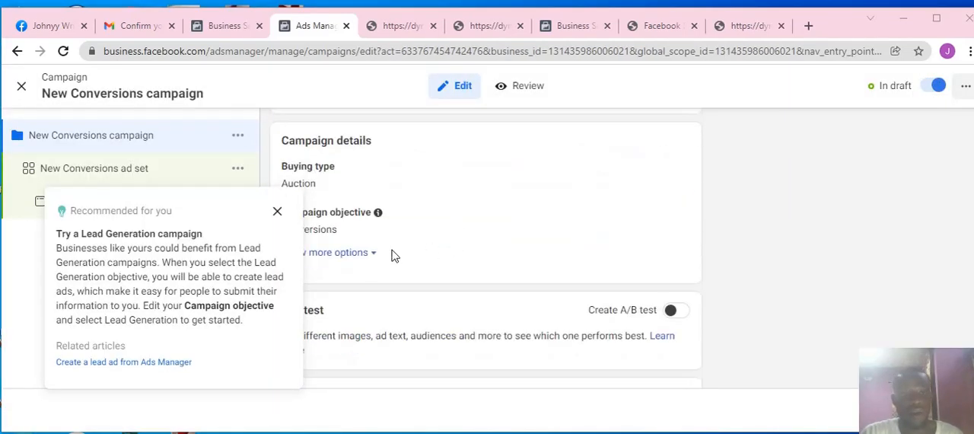
{"action": "left_click", "coordinate": [279, 213]}
{"action": "scroll", "coordinate": [400, 239], "scroll_direction": "down", "scroll_amount": 2}
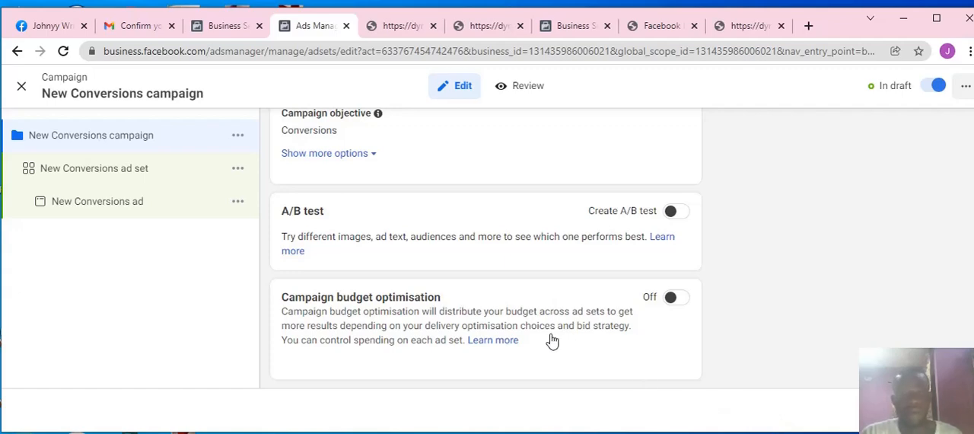
{"action": "scroll", "coordinate": [428, 270], "scroll_direction": "up", "scroll_amount": 2}
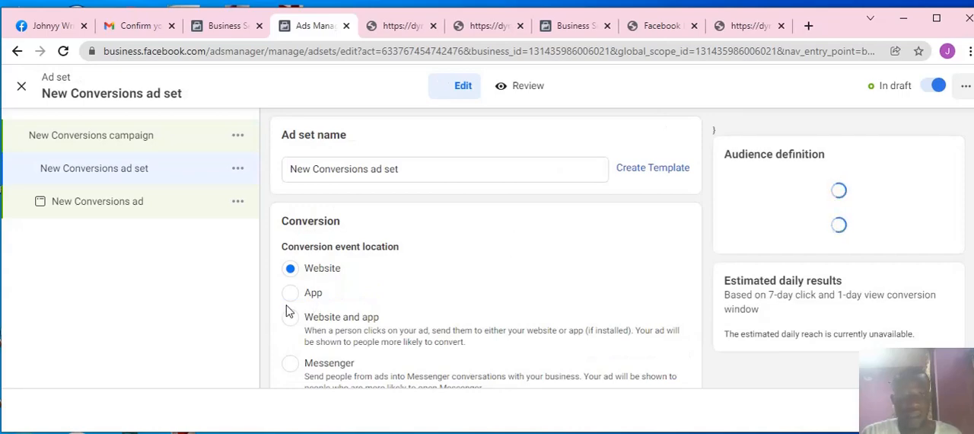
Step: Go on to the New Conversions ad set and review its conversion event location, pixel, conversion event and delivery settings
{"action": "scroll", "coordinate": [333, 266], "scroll_direction": "down", "scroll_amount": 1}
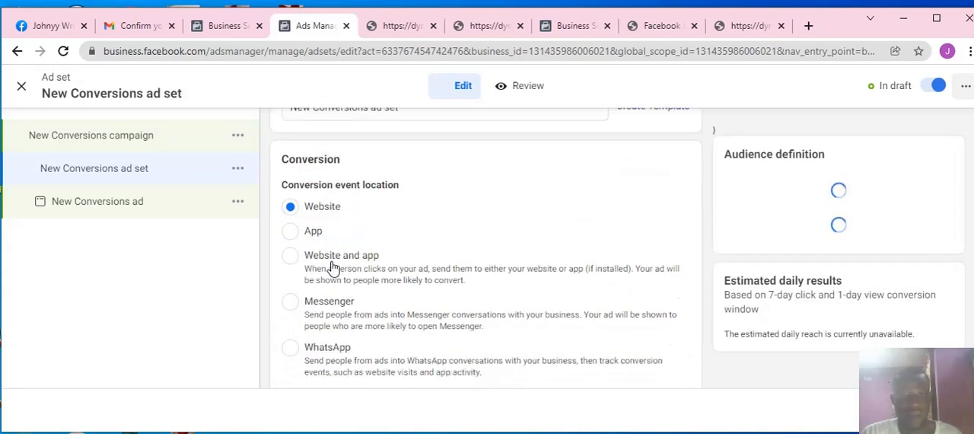
{"action": "scroll", "coordinate": [333, 267], "scroll_direction": "down", "scroll_amount": 5}
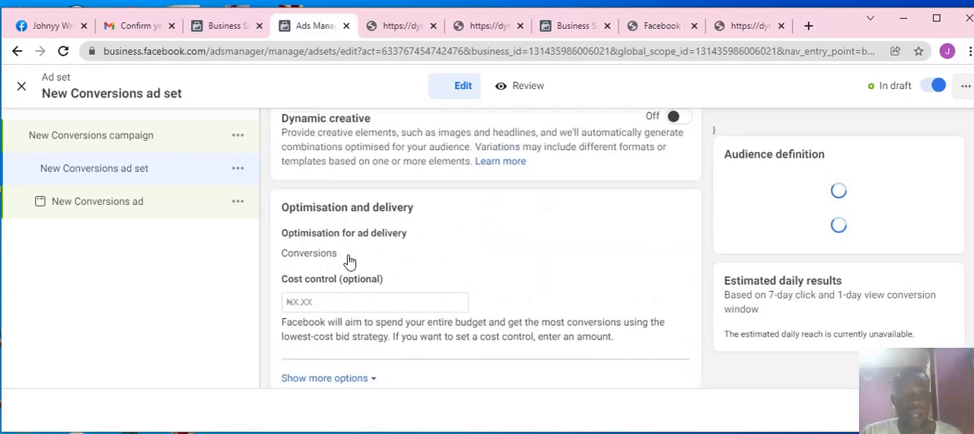
{"action": "scroll", "coordinate": [349, 261], "scroll_direction": "up", "scroll_amount": 3}
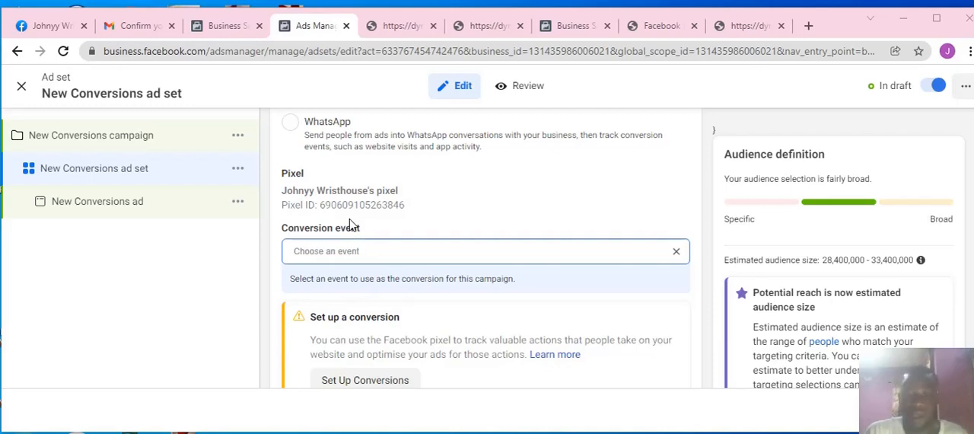
{"action": "scroll", "coordinate": [489, 314], "scroll_direction": "down", "scroll_amount": 1}
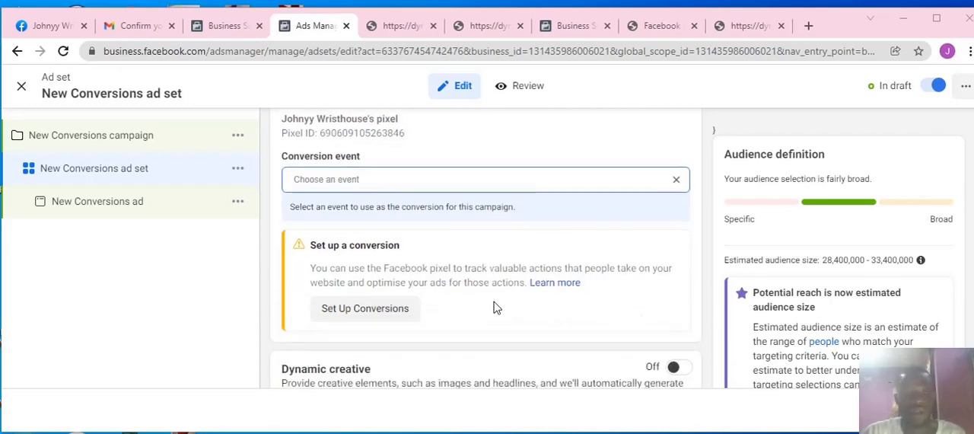
{"action": "scroll", "coordinate": [495, 308], "scroll_direction": "down", "scroll_amount": 1}
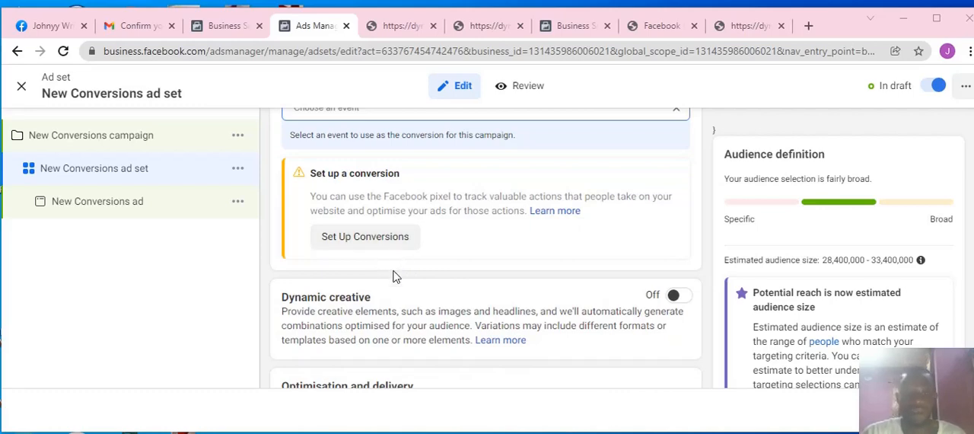
{"action": "scroll", "coordinate": [390, 270], "scroll_direction": "up", "scroll_amount": 1}
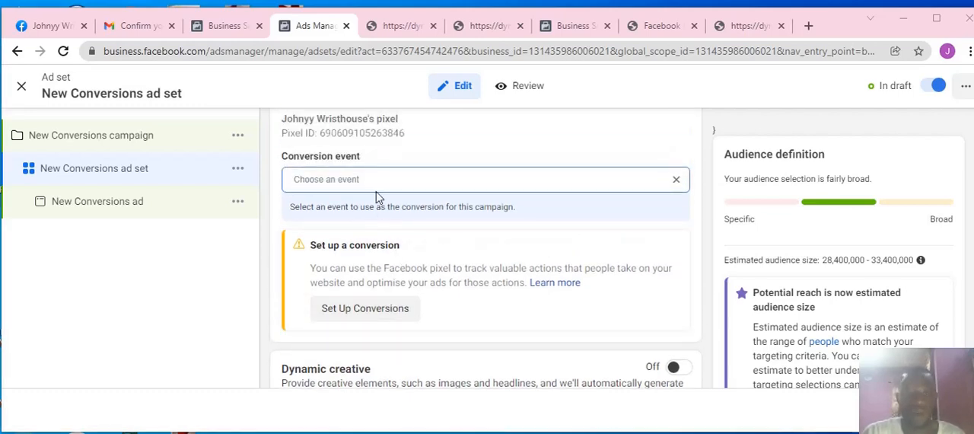
Step: Look through the available conversion events for the ad set and start defining a new custom conversion
{"action": "left_click", "coordinate": [371, 180]}
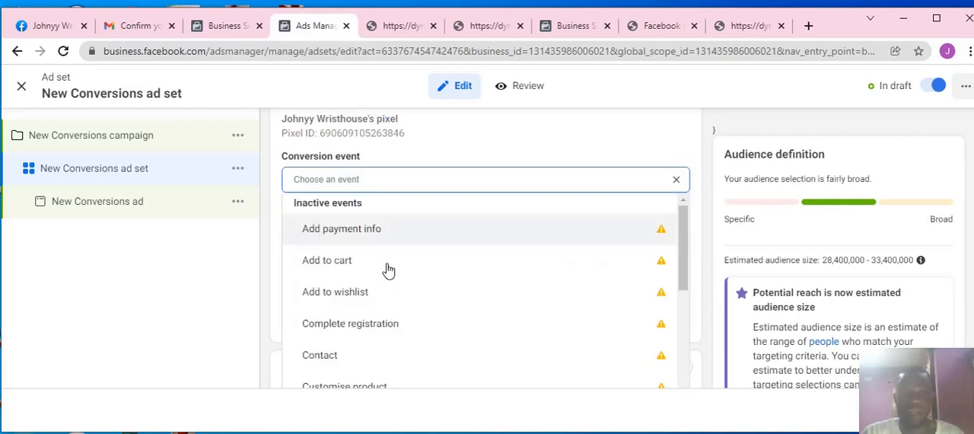
{"action": "scroll", "coordinate": [396, 256], "scroll_direction": "down", "scroll_amount": 1}
{"action": "scroll", "coordinate": [397, 255], "scroll_direction": "down", "scroll_amount": 6}
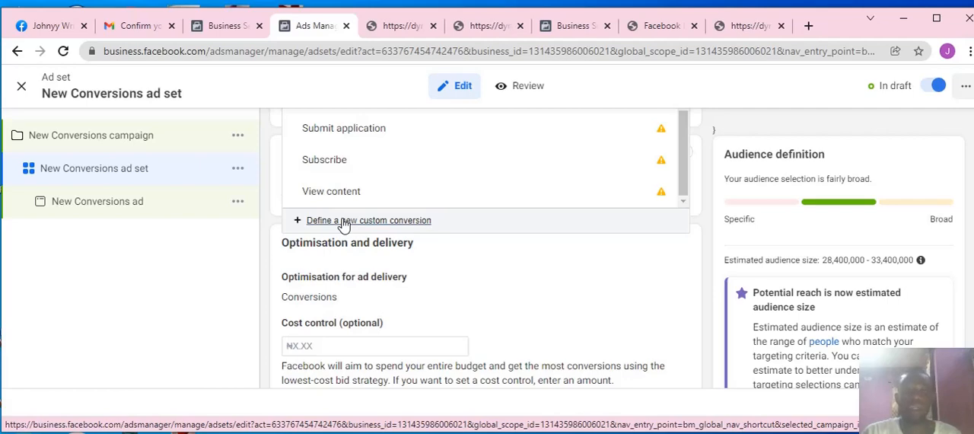
{"action": "left_click", "coordinate": [342, 220]}
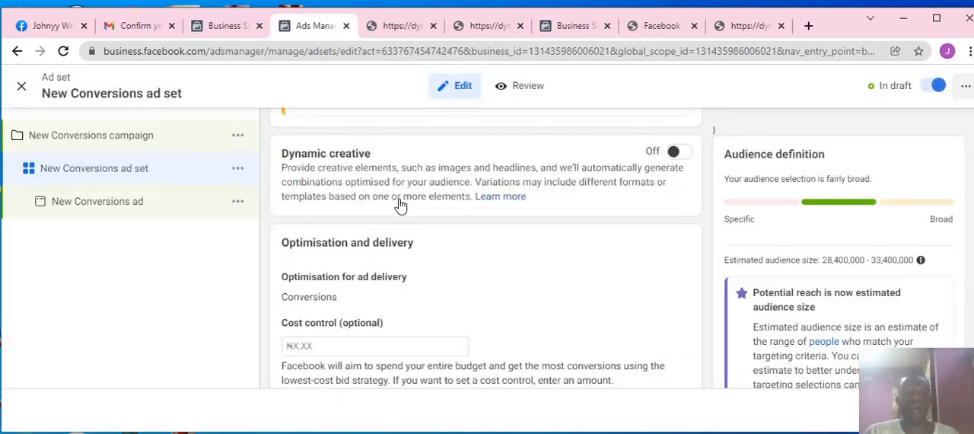
{"action": "left_click", "coordinate": [407, 220]}
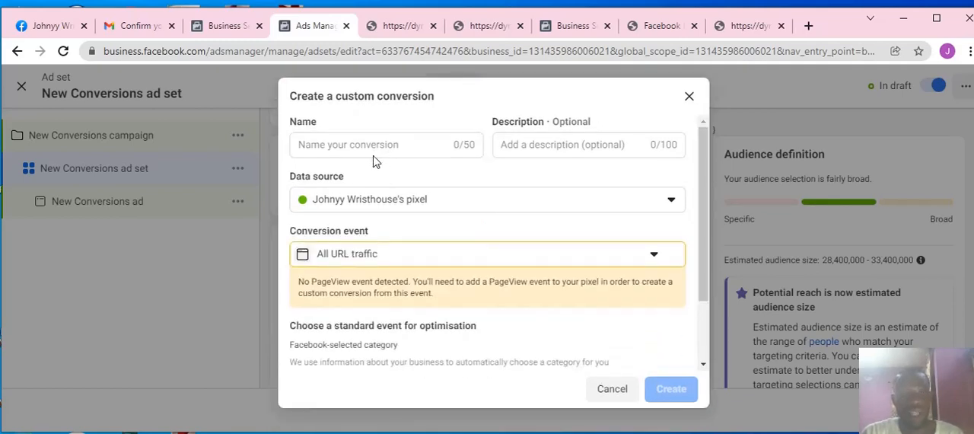
Step: Name the custom conversion WATCH BUY
{"action": "left_click", "coordinate": [363, 143]}
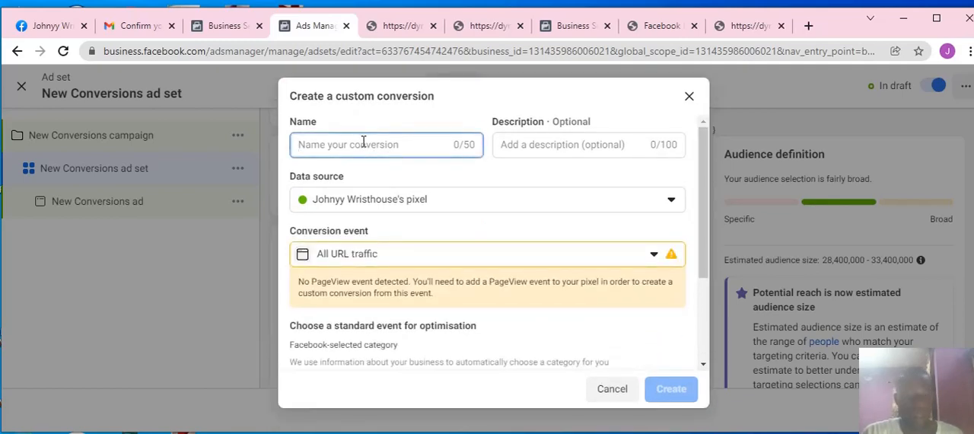
{"action": "type", "text": "WA"}
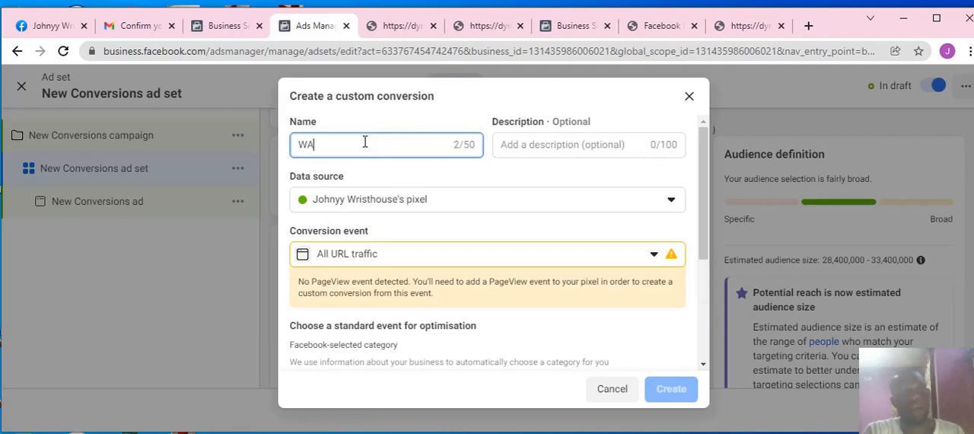
{"action": "type", "text": "TCH "}
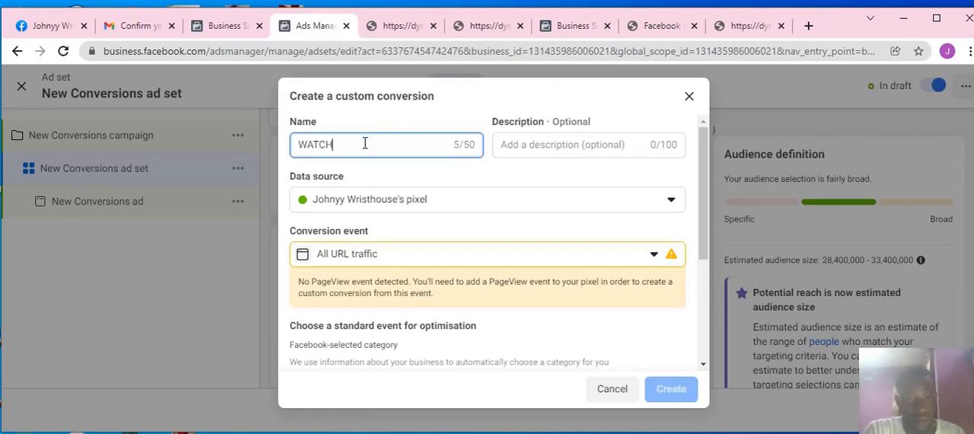
{"action": "type", "text": "BUY"}
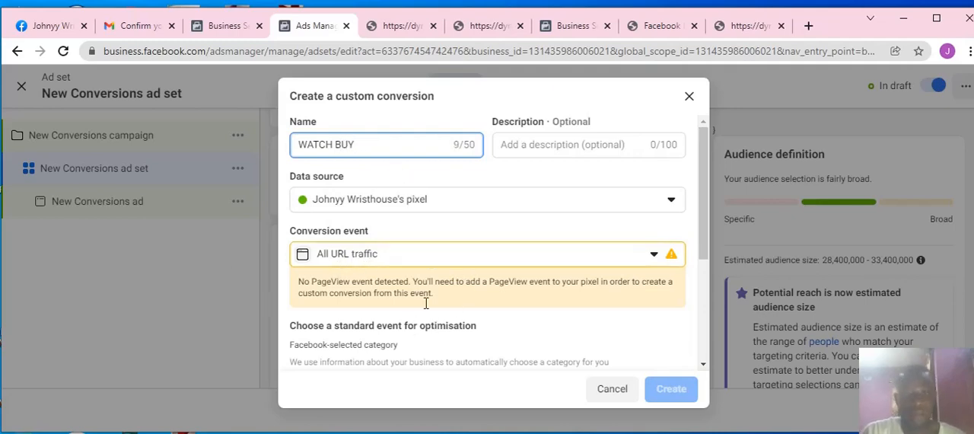
{"action": "scroll", "coordinate": [503, 259], "scroll_direction": "down", "scroll_amount": 3}
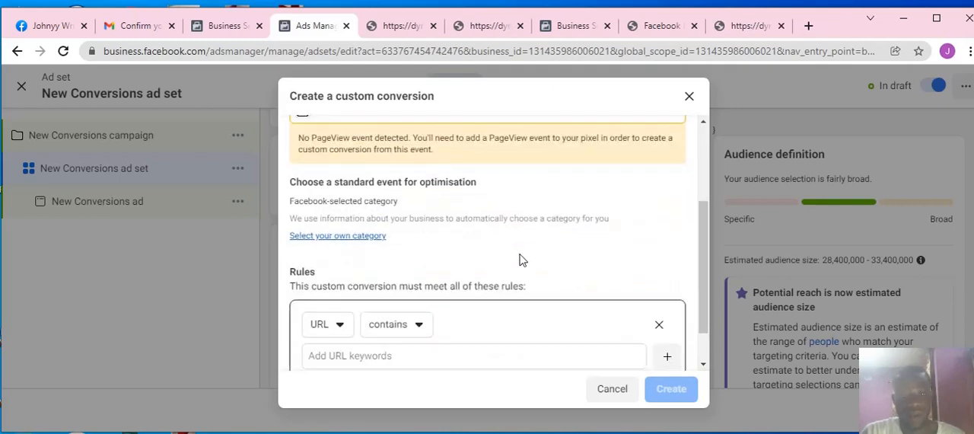
{"action": "scroll", "coordinate": [502, 259], "scroll_direction": "down", "scroll_amount": 1}
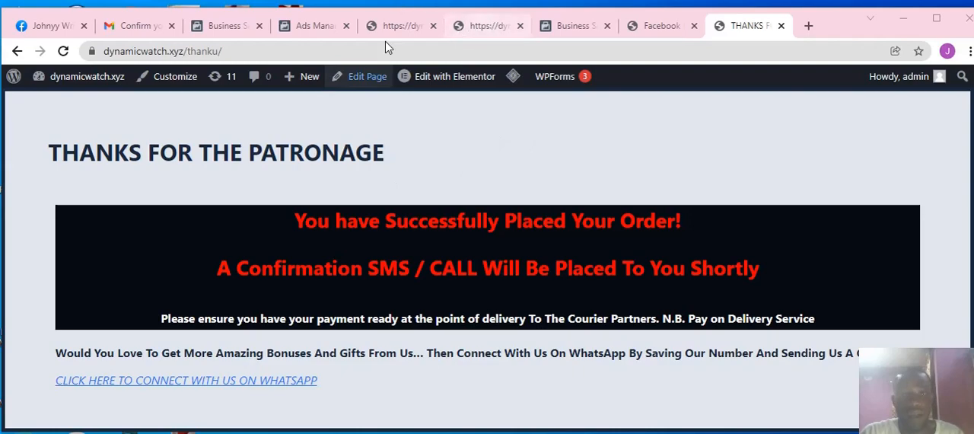
{"action": "left_click", "coordinate": [227, 29]}
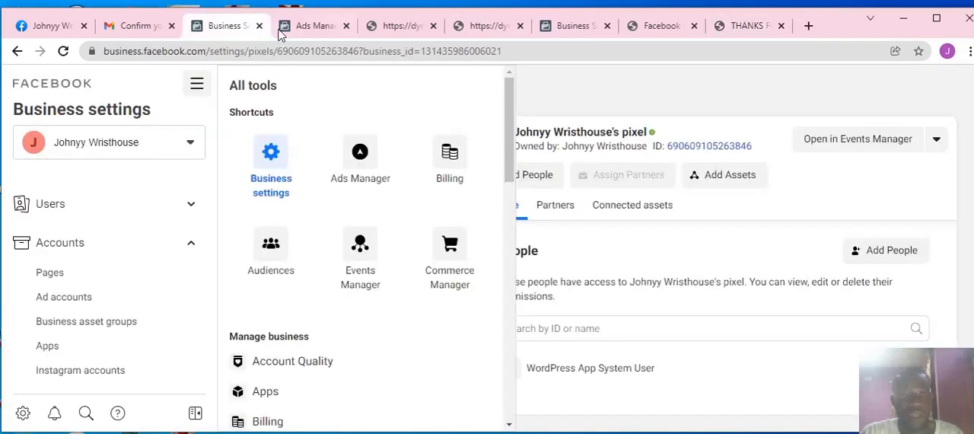
{"action": "left_click", "coordinate": [297, 28]}
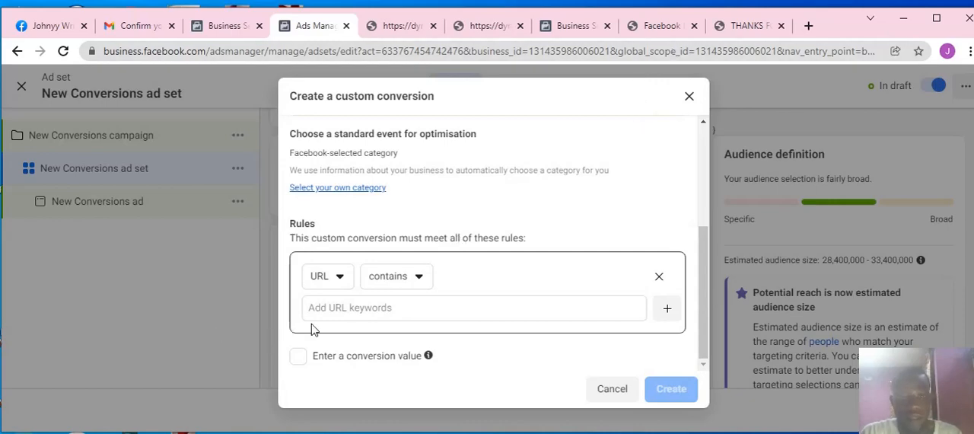
{"action": "left_click", "coordinate": [330, 308]}
{"action": "left_click", "coordinate": [418, 314]}
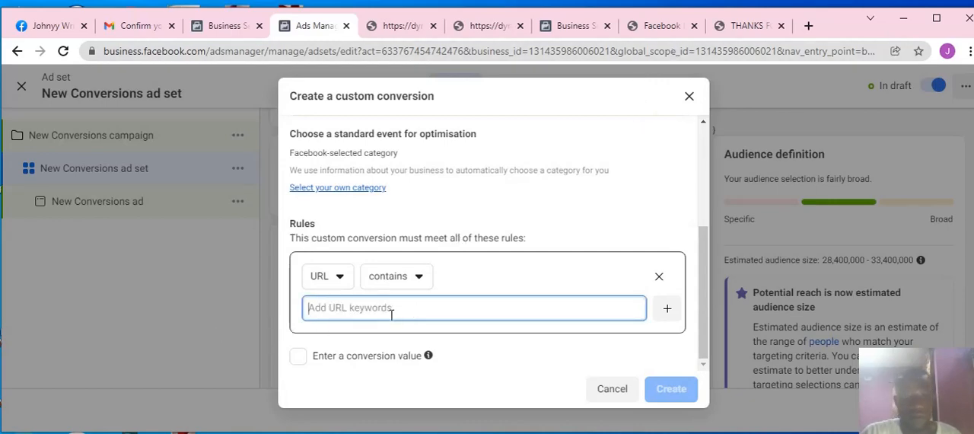
{"action": "type", "text": "https://dynamicwatch.xyz/thanku/"}
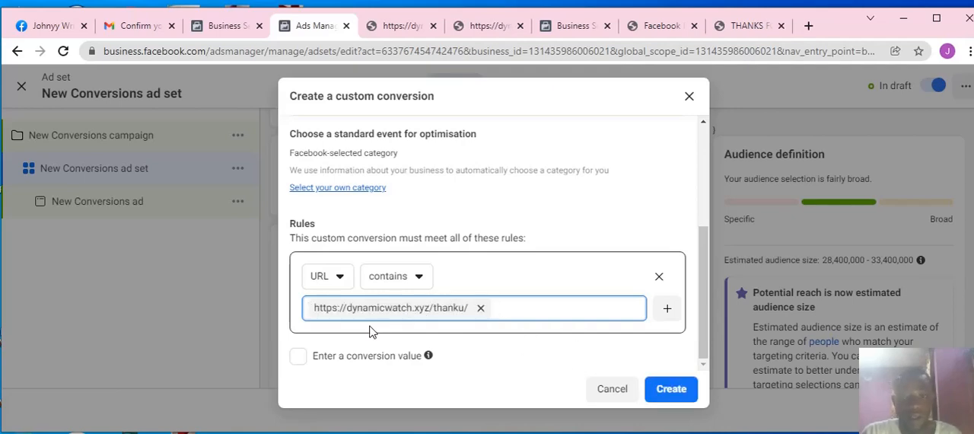
{"action": "left_click", "coordinate": [662, 392]}
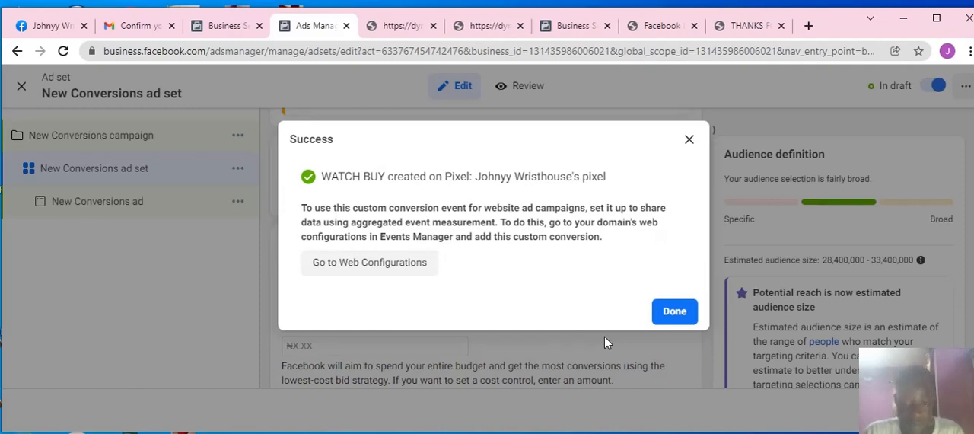
{"action": "left_click", "coordinate": [674, 312]}
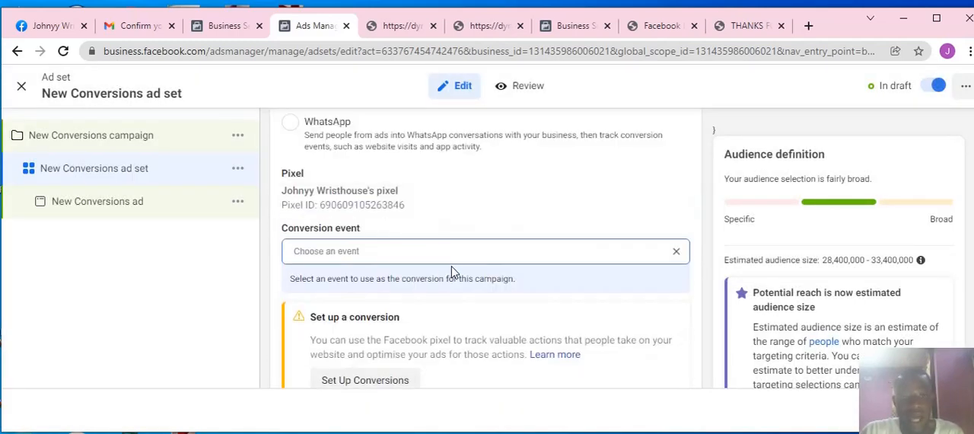
Step: Choose the custom conversion WATCH BUY as the ad set's conversion event and check the selection
{"action": "left_click", "coordinate": [458, 253]}
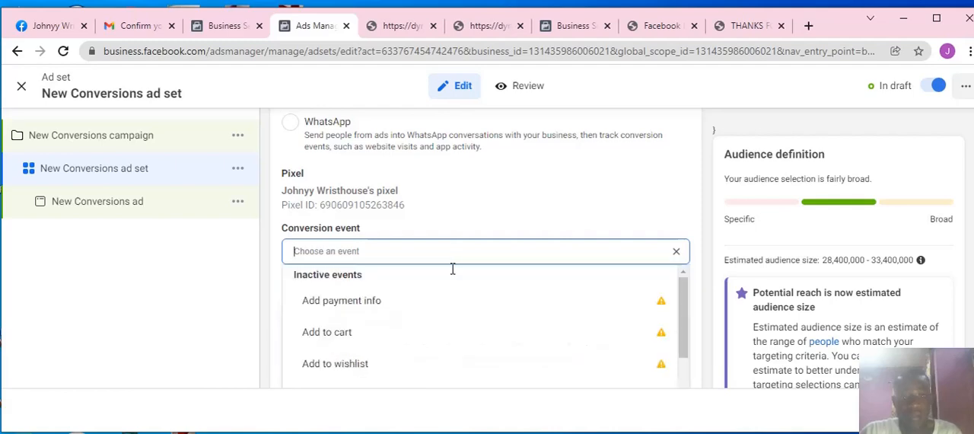
{"action": "scroll", "coordinate": [396, 340], "scroll_direction": "down", "scroll_amount": 3}
{"action": "scroll", "coordinate": [340, 328], "scroll_direction": "down", "scroll_amount": 2}
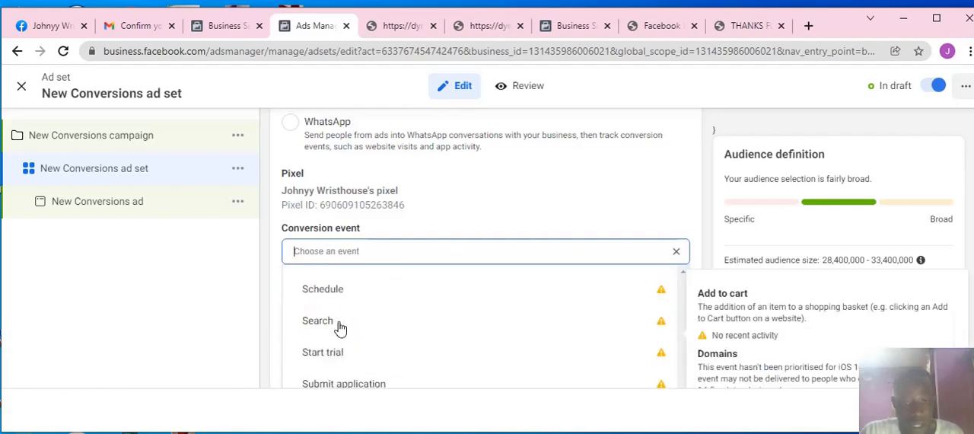
{"action": "scroll", "coordinate": [342, 326], "scroll_direction": "up", "scroll_amount": 1}
{"action": "scroll", "coordinate": [344, 326], "scroll_direction": "down", "scroll_amount": 1}
{"action": "scroll", "coordinate": [342, 326], "scroll_direction": "down", "scroll_amount": 4}
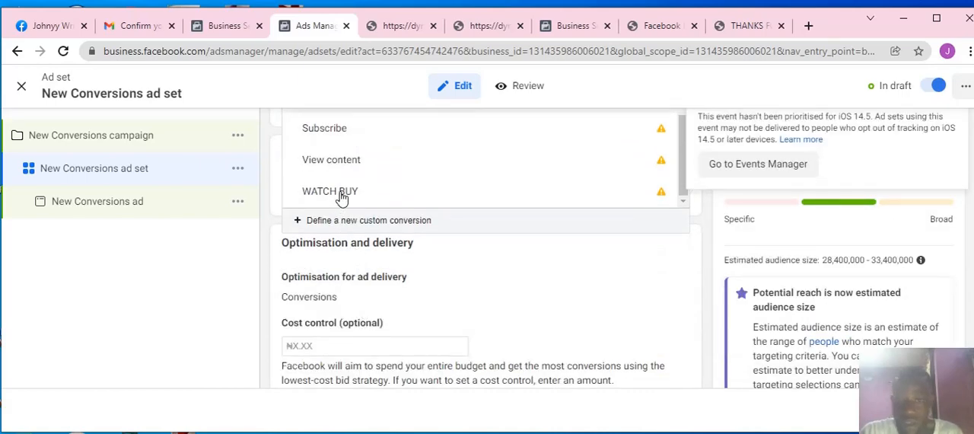
{"action": "mouse_move", "coordinate": [377, 199]}
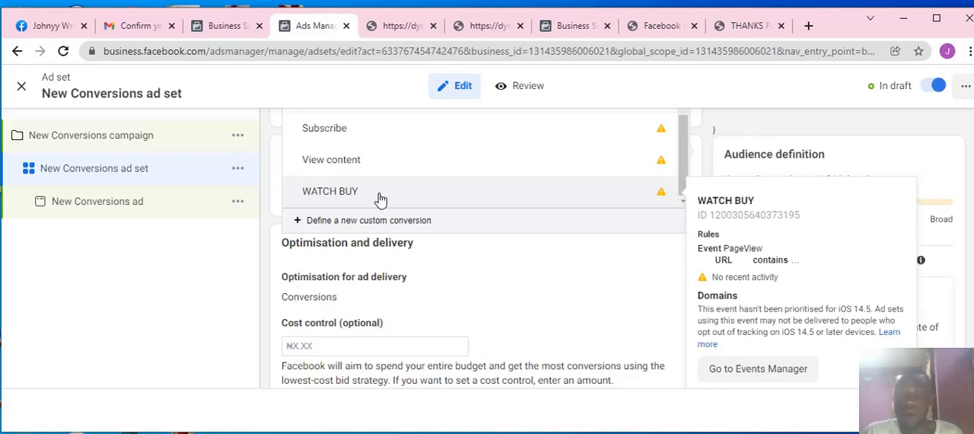
{"action": "left_click", "coordinate": [381, 199]}
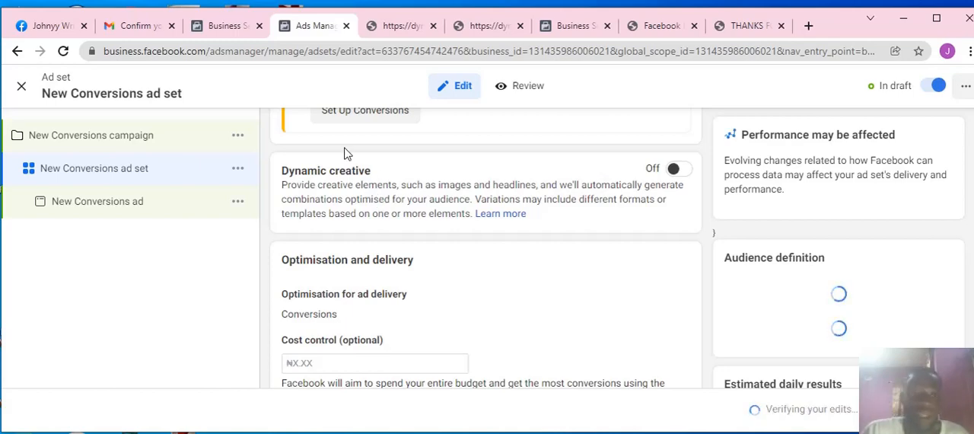
{"action": "scroll", "coordinate": [308, 185], "scroll_direction": "up", "scroll_amount": 1}
{"action": "scroll", "coordinate": [308, 185], "scroll_direction": "up", "scroll_amount": 2}
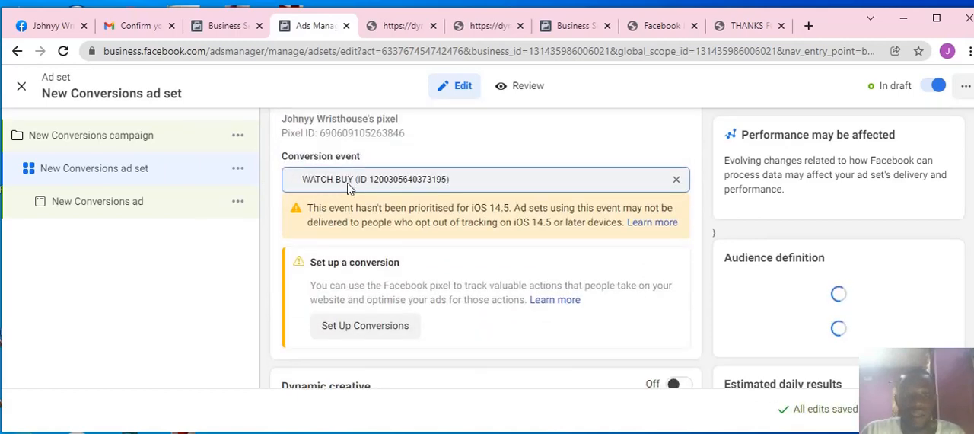